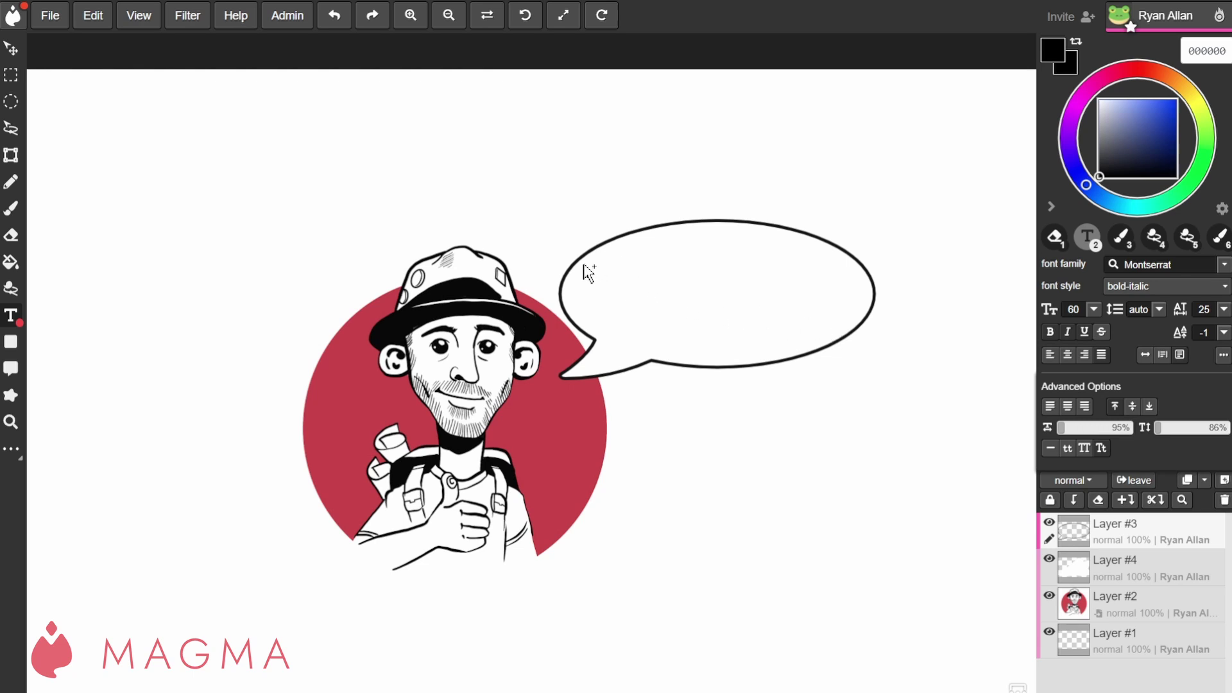
- Create a 'Lorem' placeholder text box inside the speech bubble and resize it to fit
left_click_drag(584, 265, 845, 323)
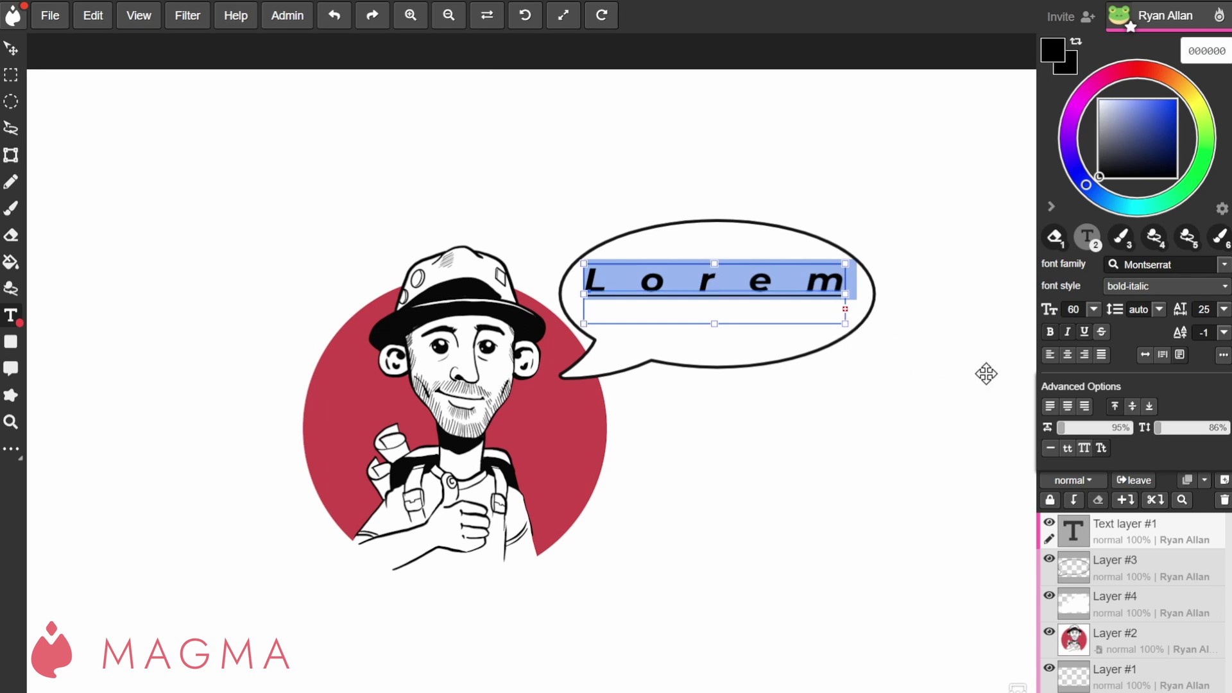
key("Escape")
left_click(600, 276)
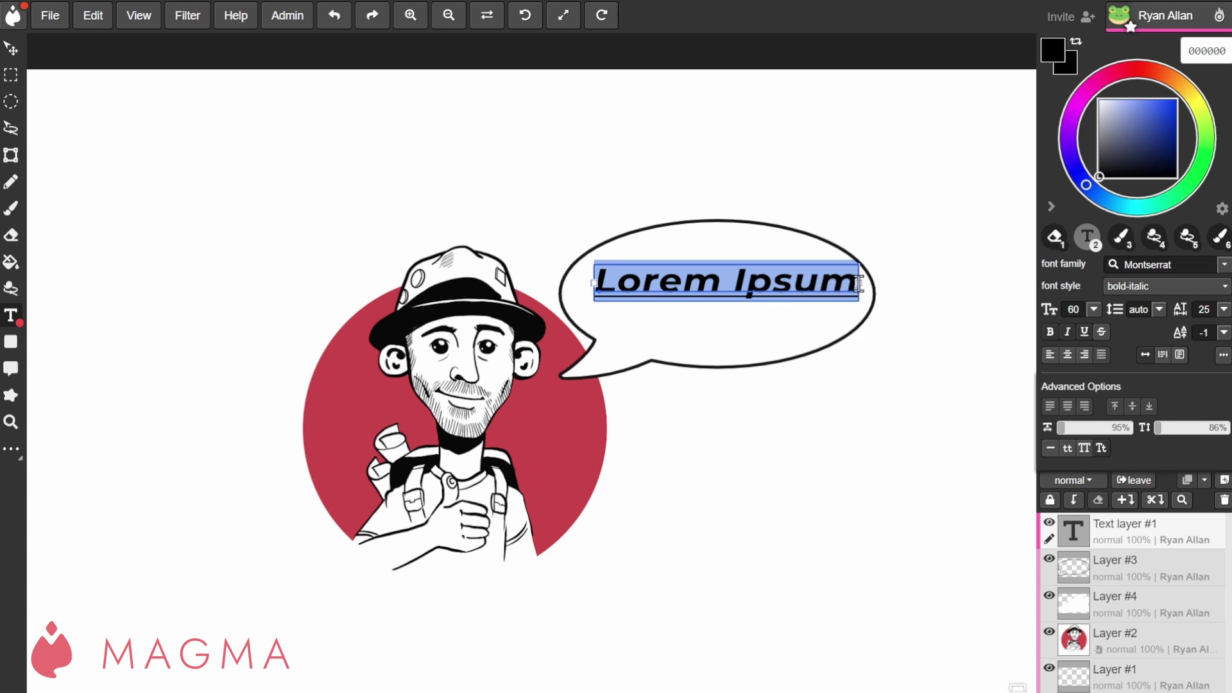
left_click_drag(862, 283, 837, 284)
left_click_drag(838, 350, 850, 310)
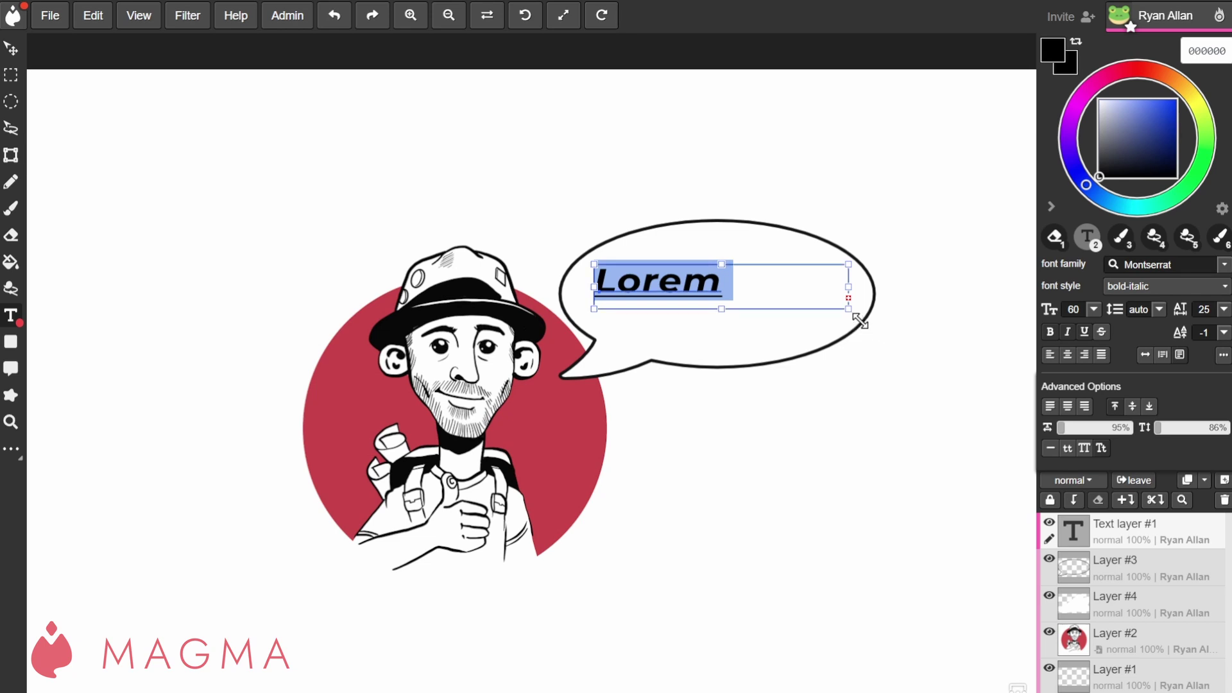
mouse_move(860, 321)
left_mouse_down()
mouse_move(875, 336)
mouse_move(862, 318)
left_mouse_up()
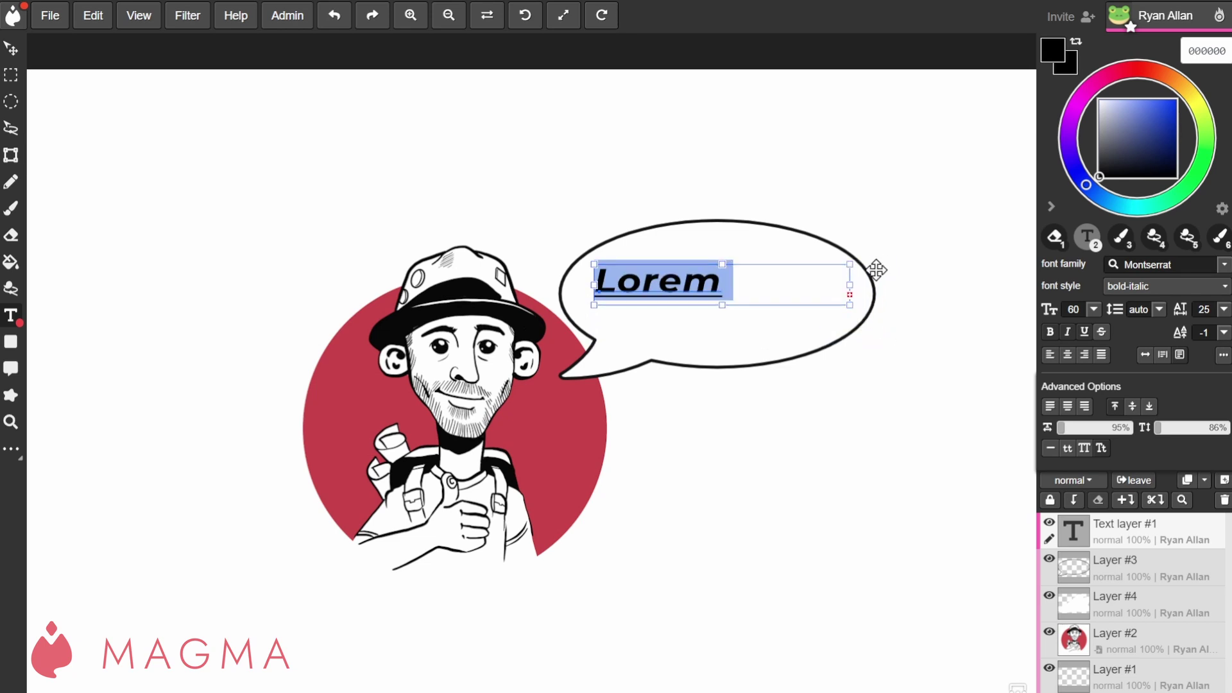
- Shift the Lorem text box lower and to the left inside the bubble, nudging it with the Move tool
mouse_move(861, 245)
left_mouse_down()
mouse_move(886, 223)
mouse_move(860, 246)
left_mouse_up()
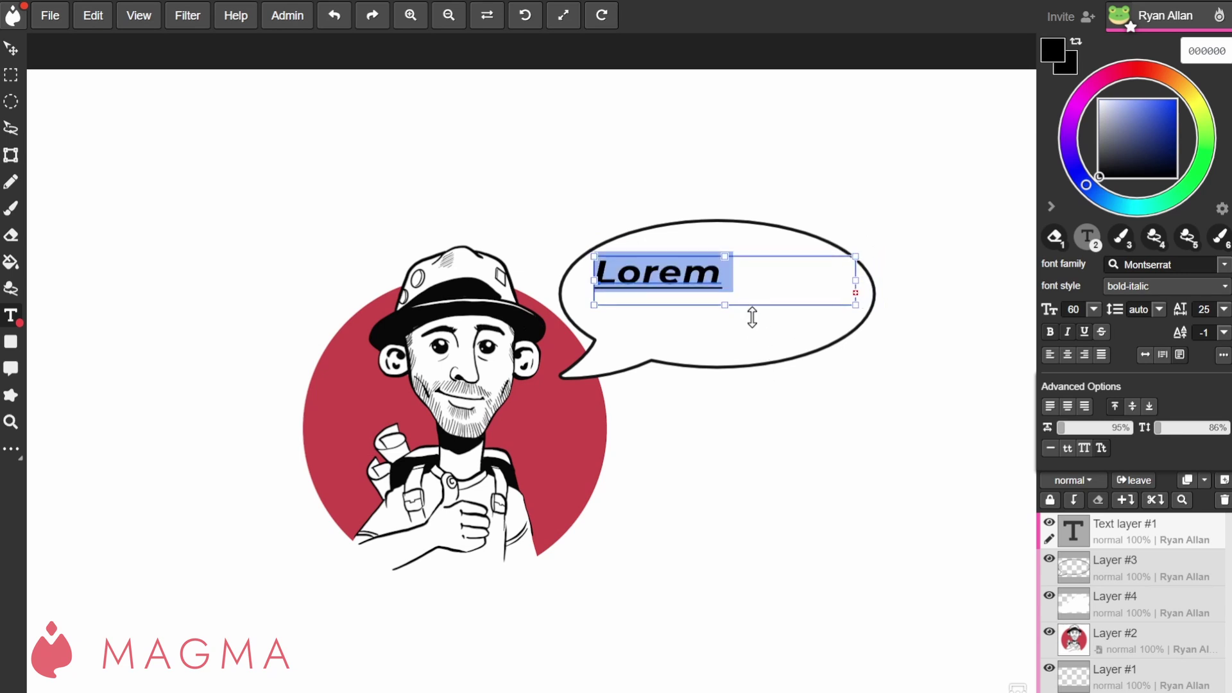
mouse_move(741, 344)
left_mouse_down()
mouse_move(721, 379)
mouse_move(773, 338)
mouse_move(733, 358)
left_mouse_up()
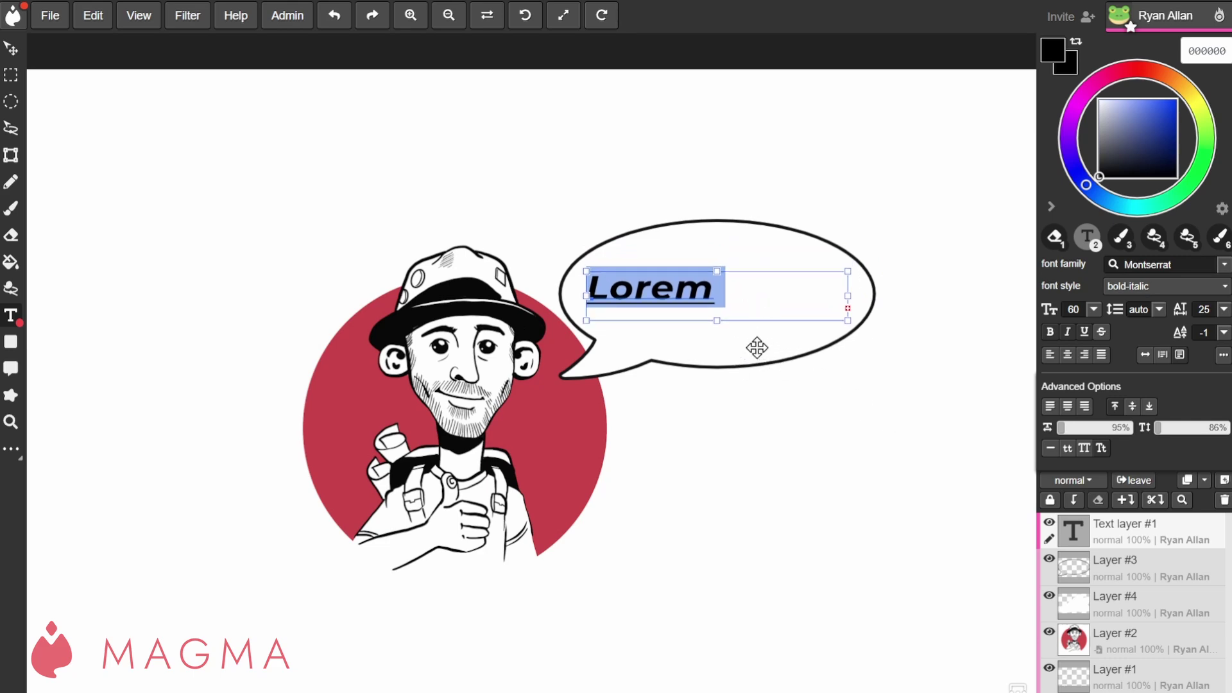
mouse_move(757, 346)
left_mouse_down()
mouse_move(742, 413)
mouse_move(765, 349)
left_mouse_up()
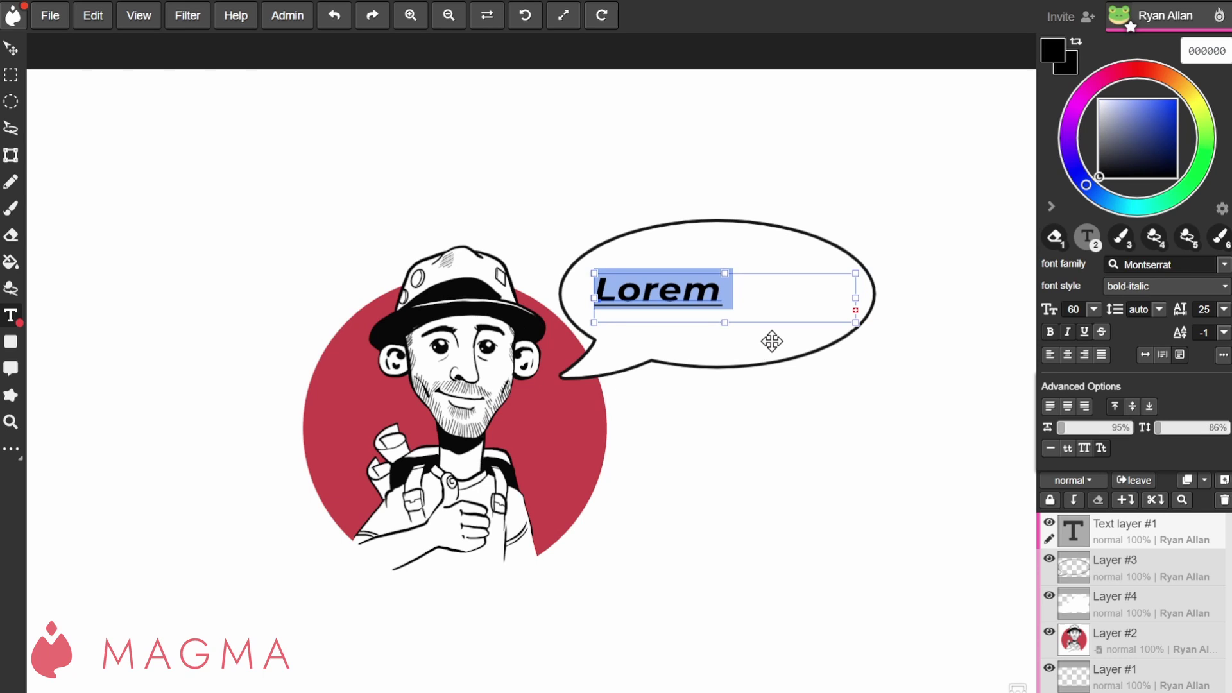
left_click(10, 49)
mouse_move(679, 368)
left_mouse_down()
mouse_move(668, 385)
mouse_move(687, 349)
left_mouse_up()
- Set the text box to auto-width and select the whole 'Lorem Ipsum' placeholder
key("t")
left_click(1146, 356)
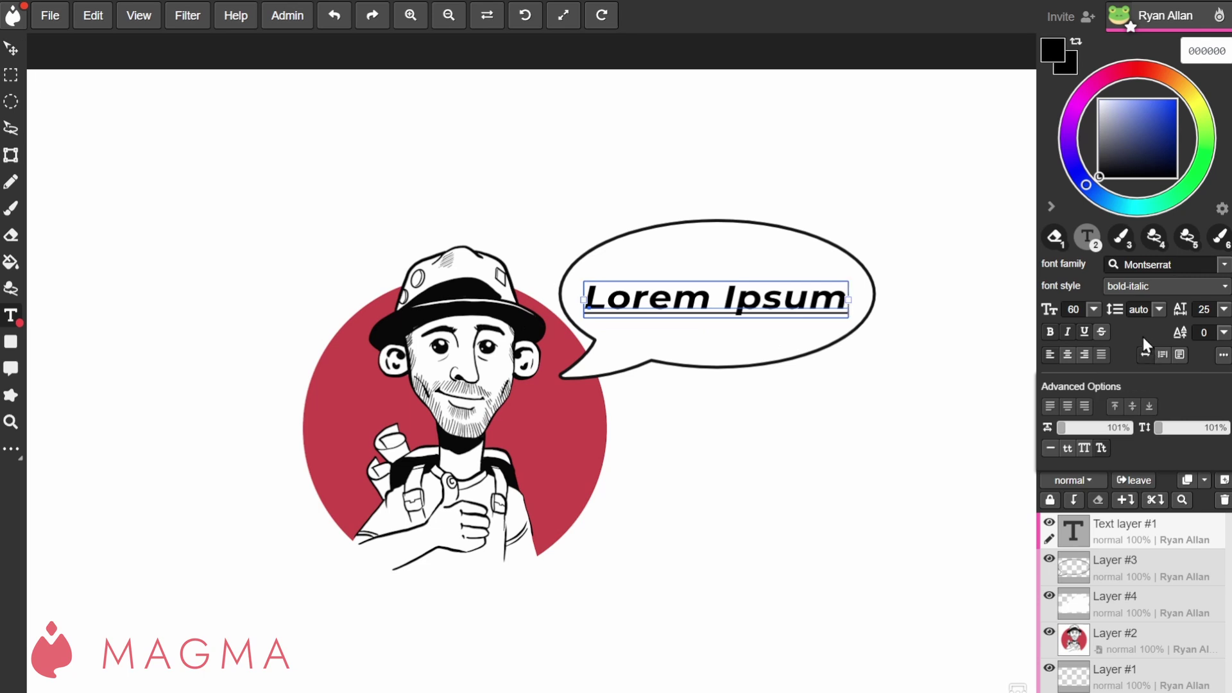
key("ctrl+a")
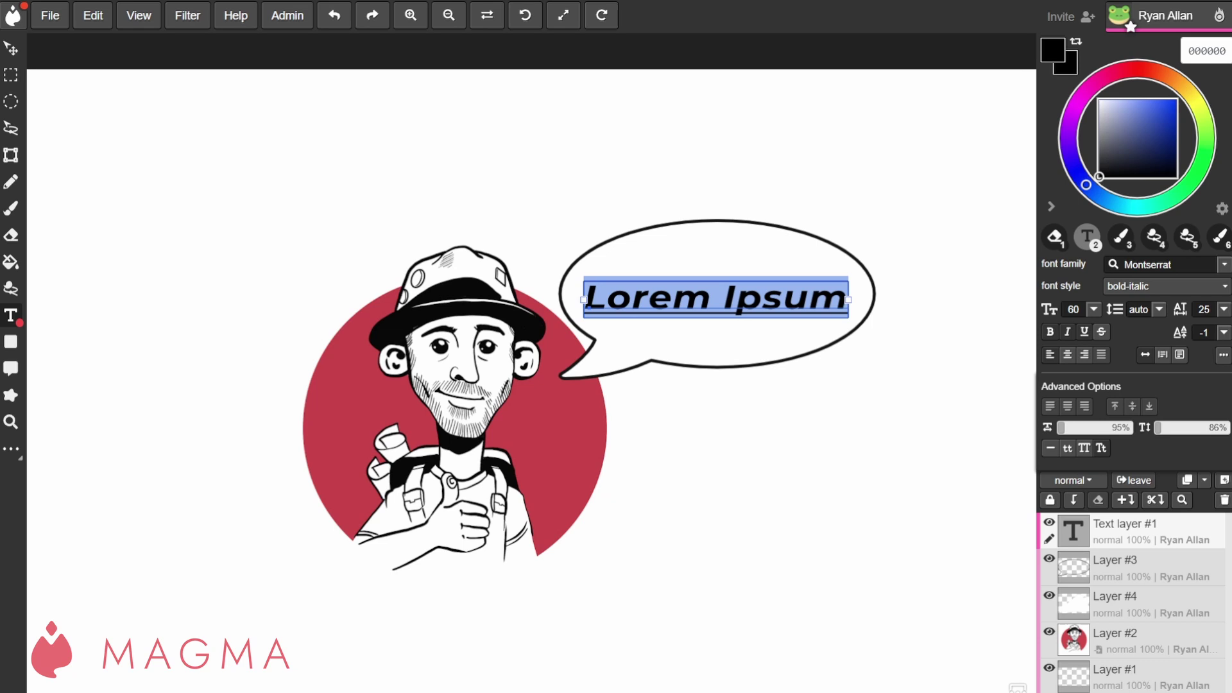
left_click(841, 304)
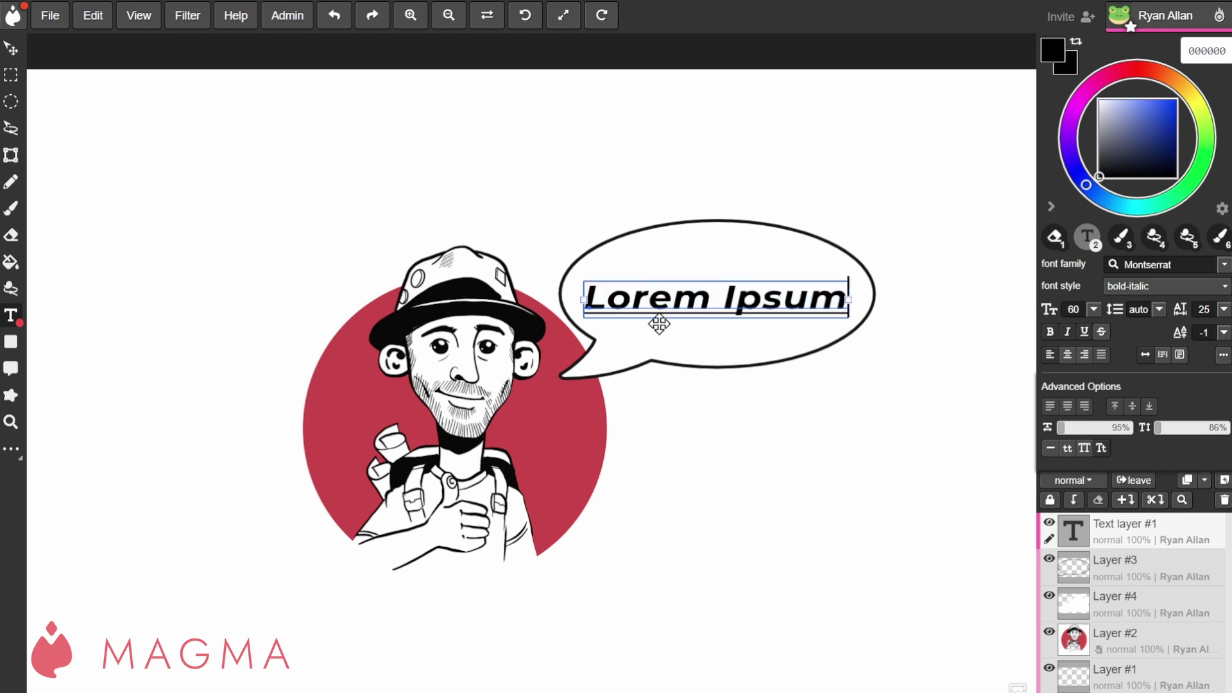
left_click_drag(589, 296, 859, 302)
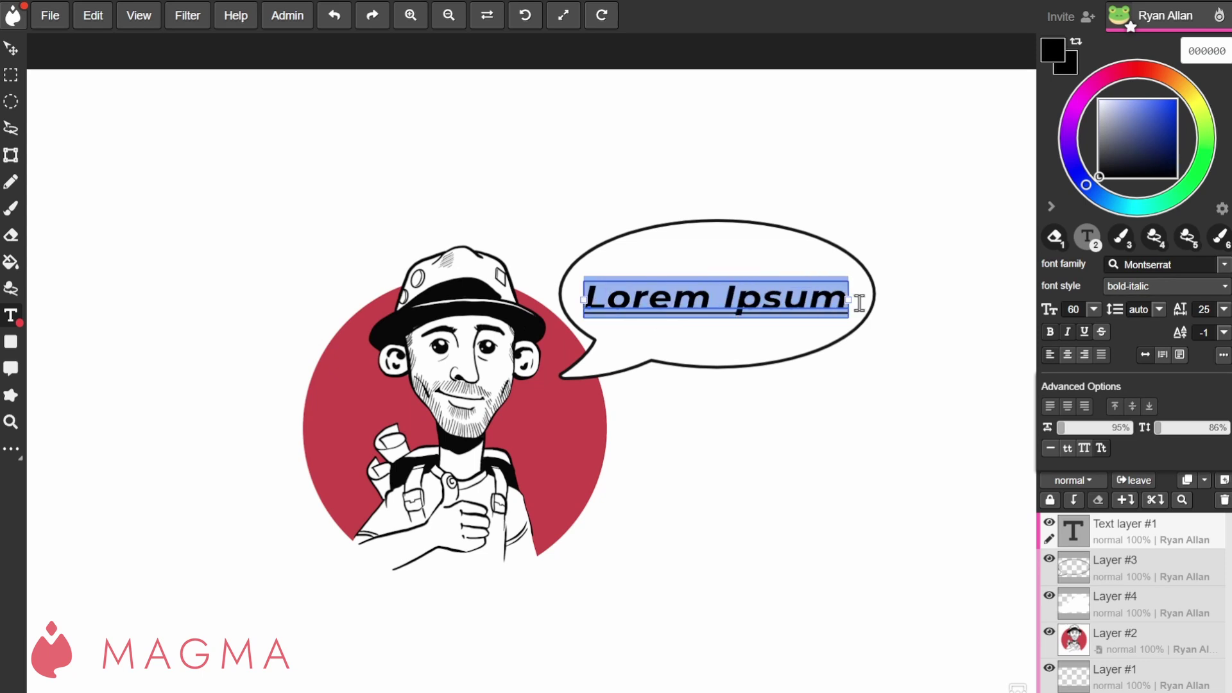
- Type LET'S DRAW! over the placeholder, then reselect Text layer #1 and highlight the text
type("LET\"S")
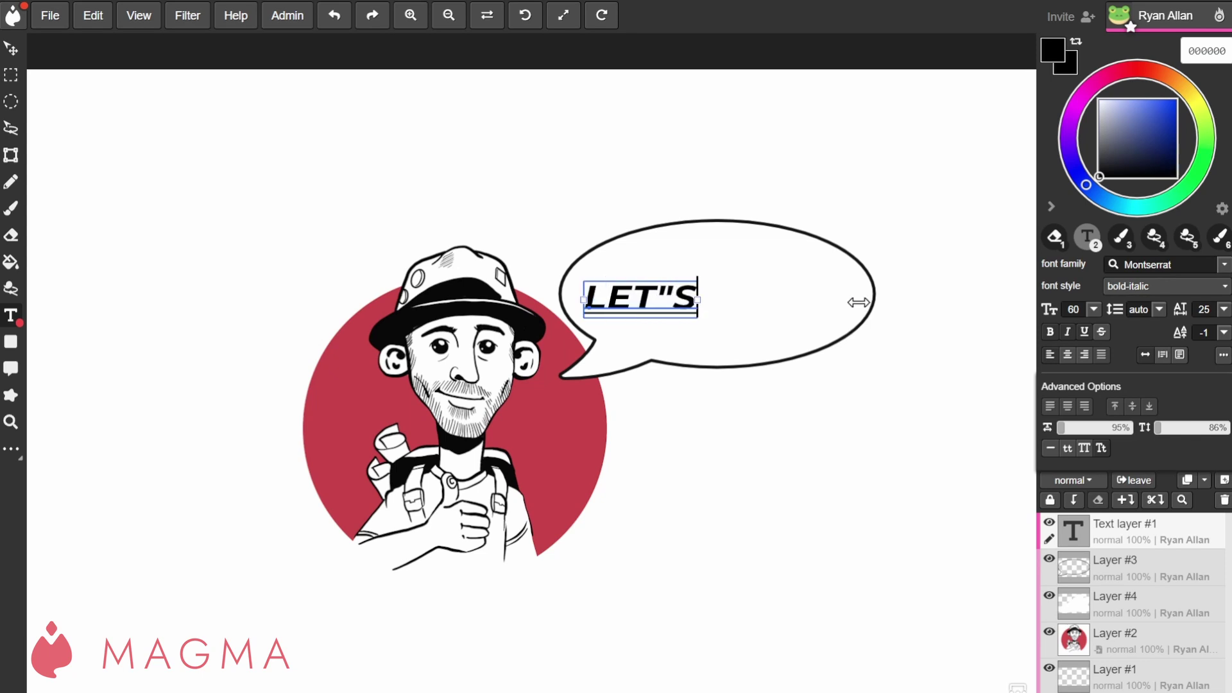
key("BackSpace")
key("BackSpace")
type("'S")
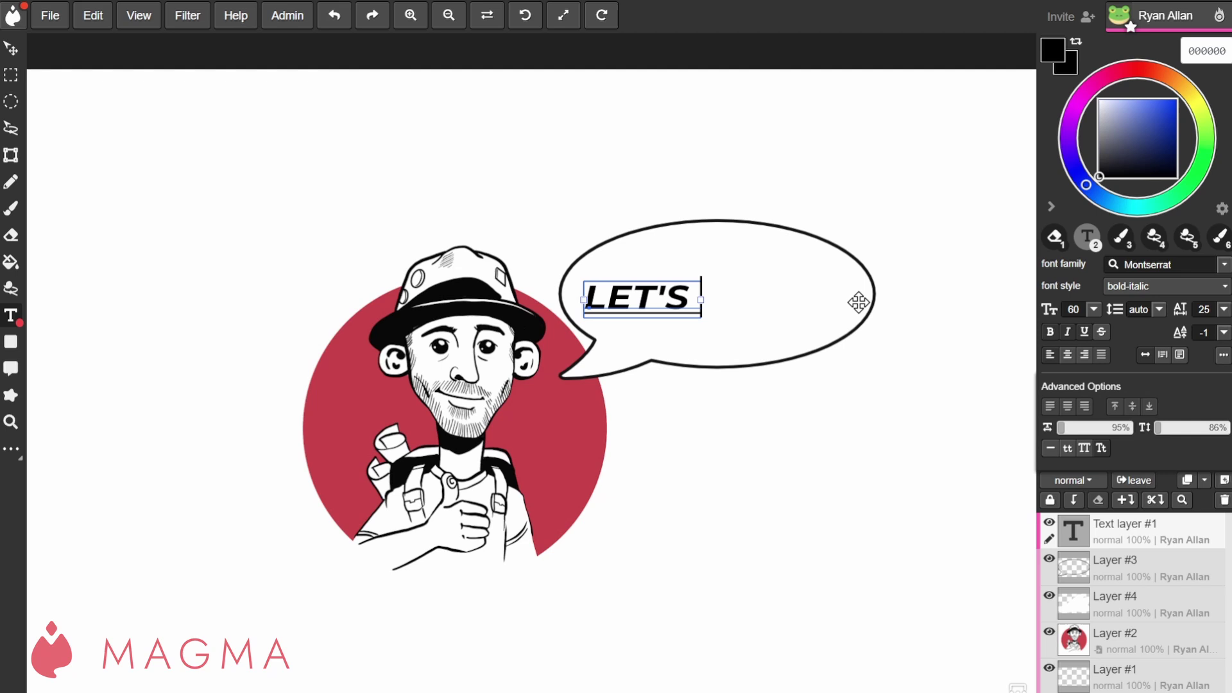
type(" DRAW!")
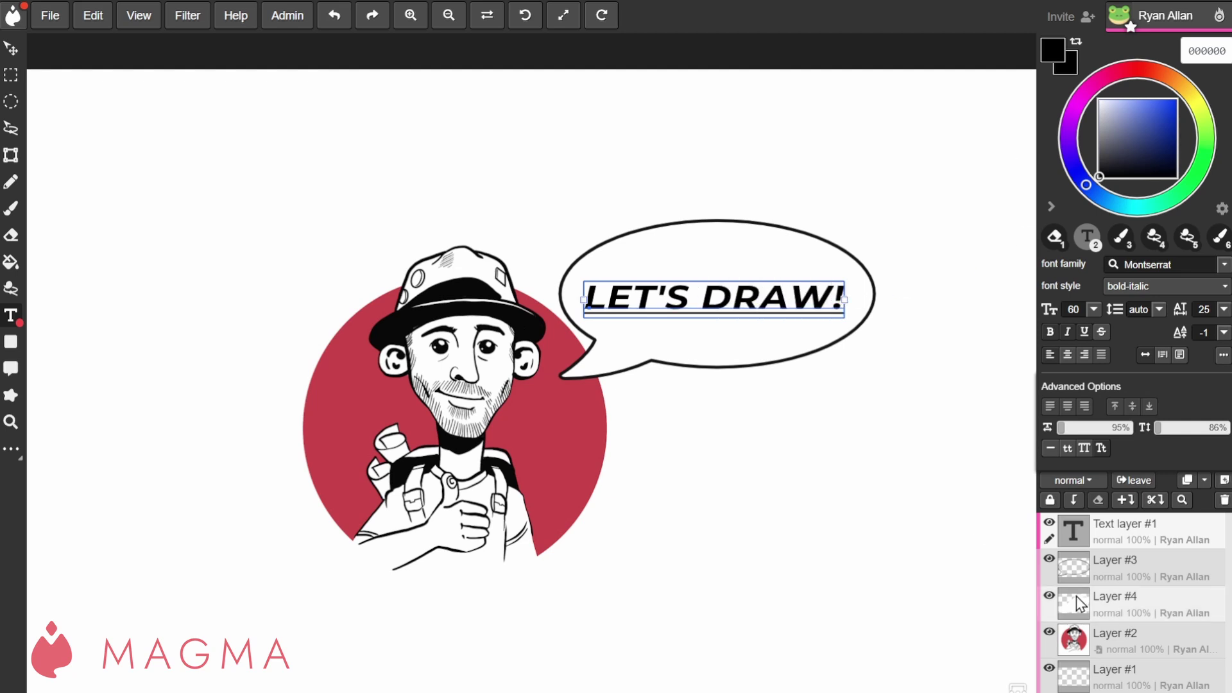
left_click(1150, 557)
left_click(1150, 537)
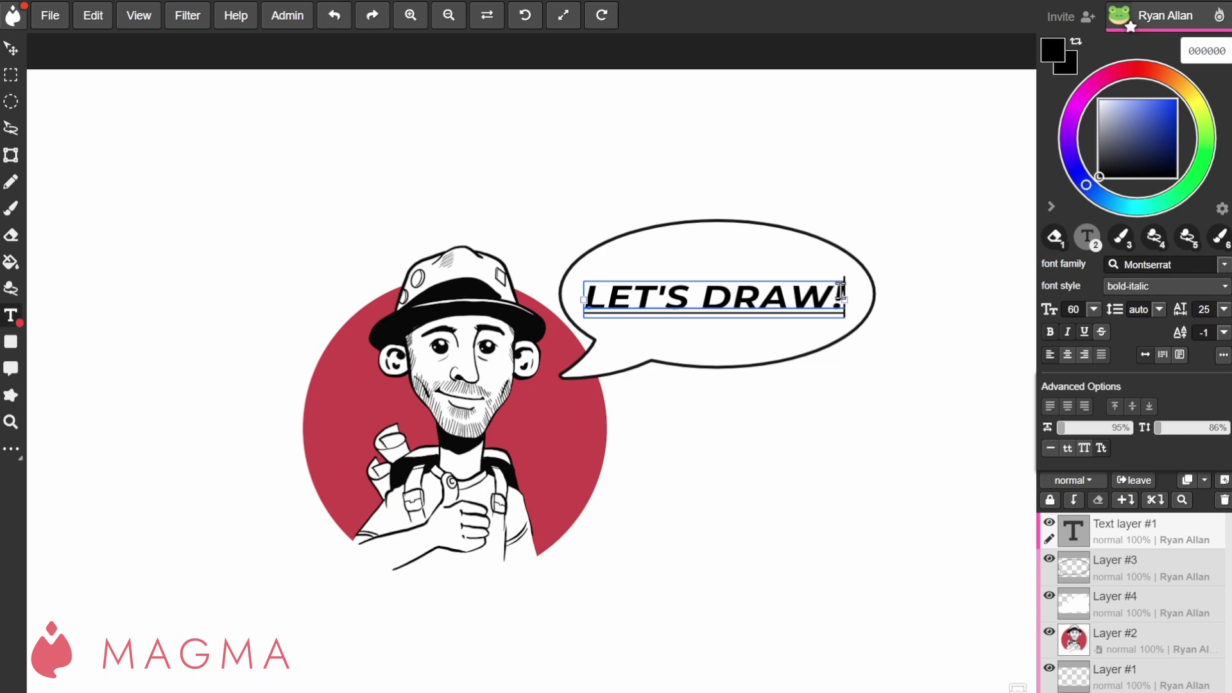
left_click_drag(841, 291, 593, 302)
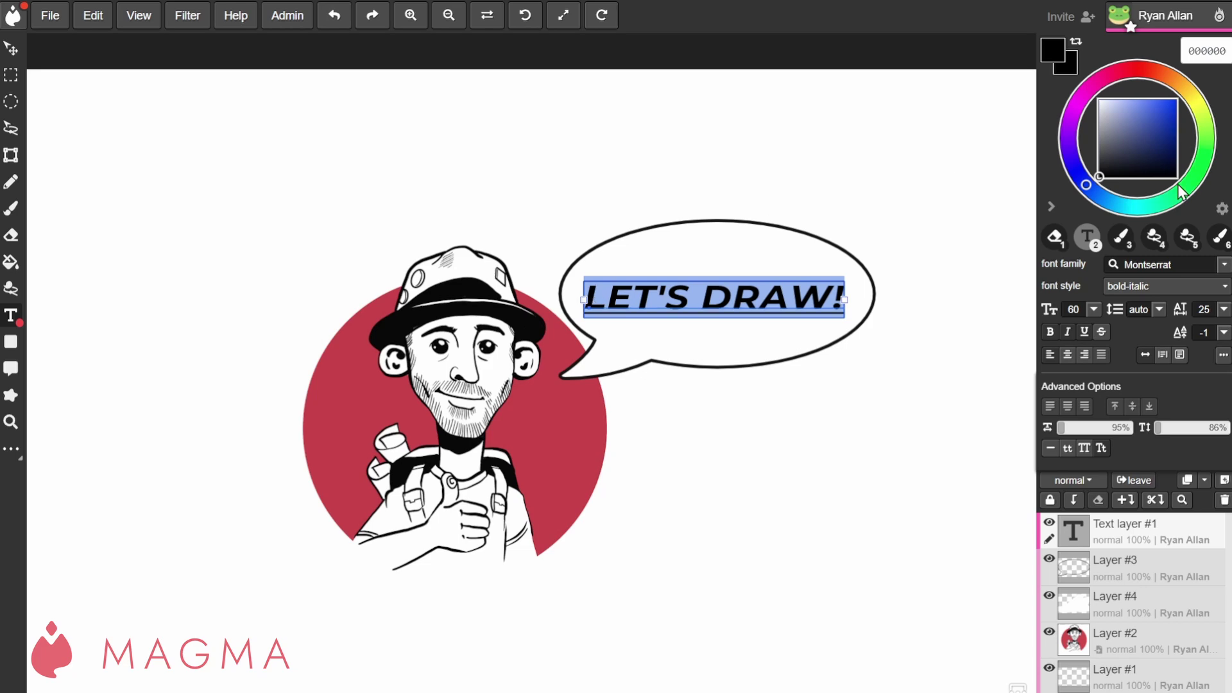
- Keep the Montserrat font family and switch its style from bold-italic to regular
left_click(1225, 265)
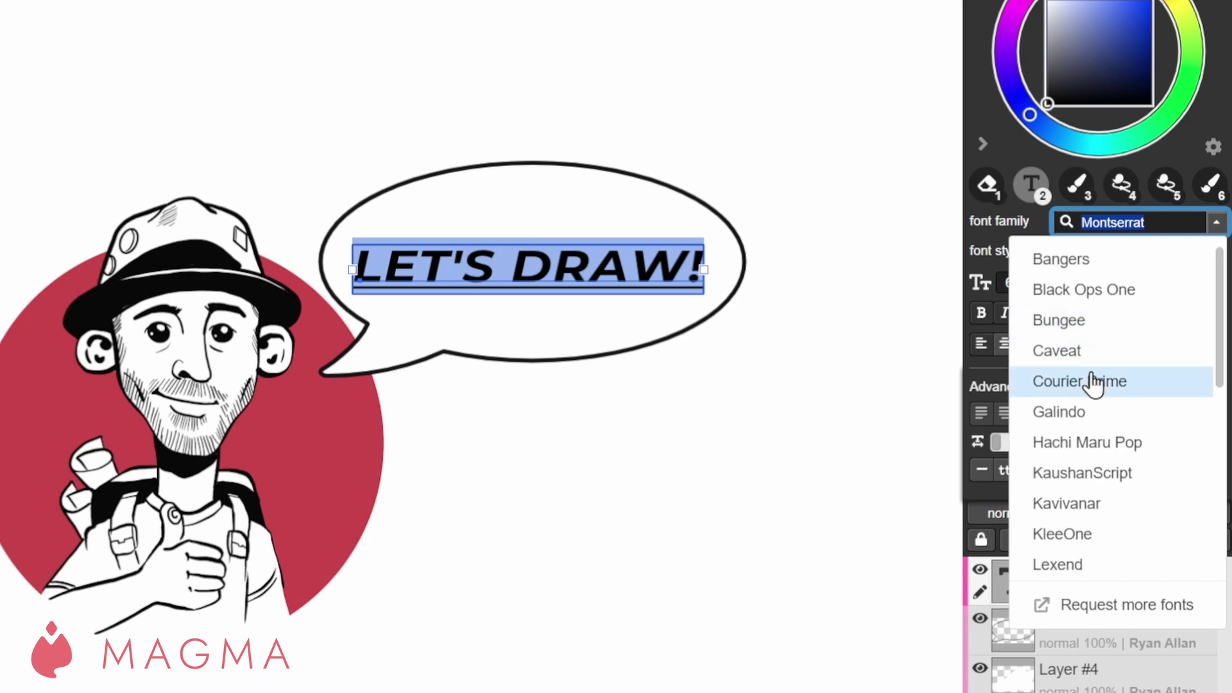
scroll(1100, 316, "down", 5)
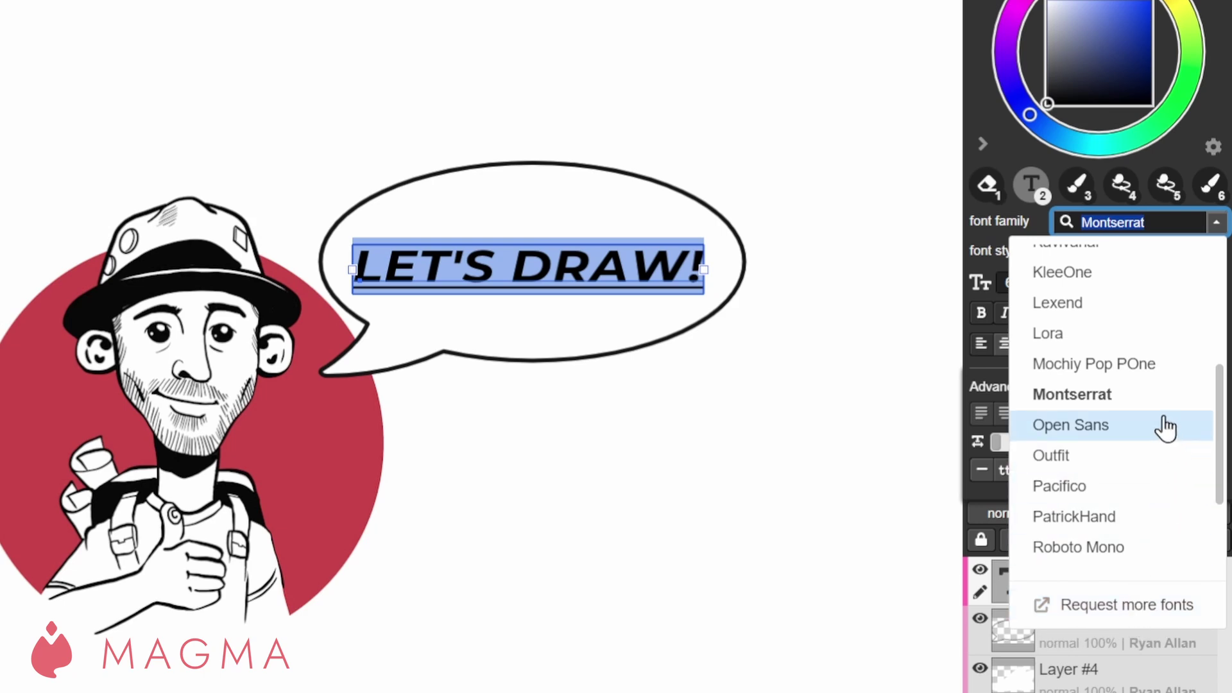
scroll(1164, 426, "up", 5)
left_click(999, 209)
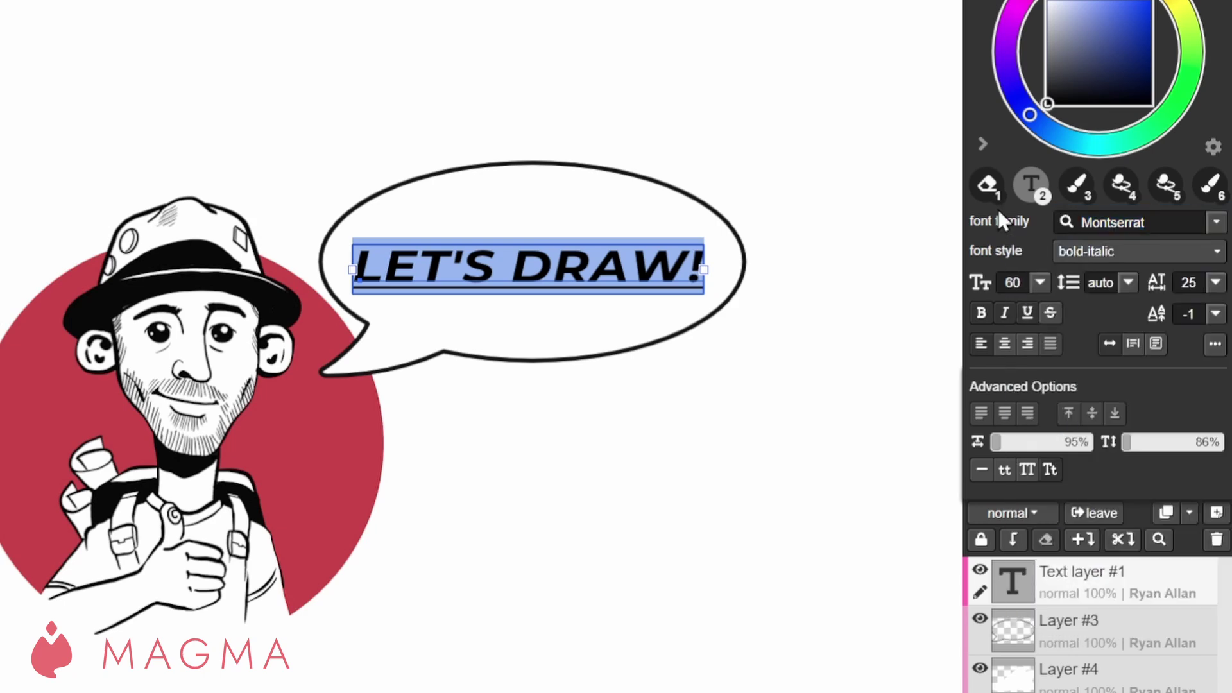
left_click(1094, 253)
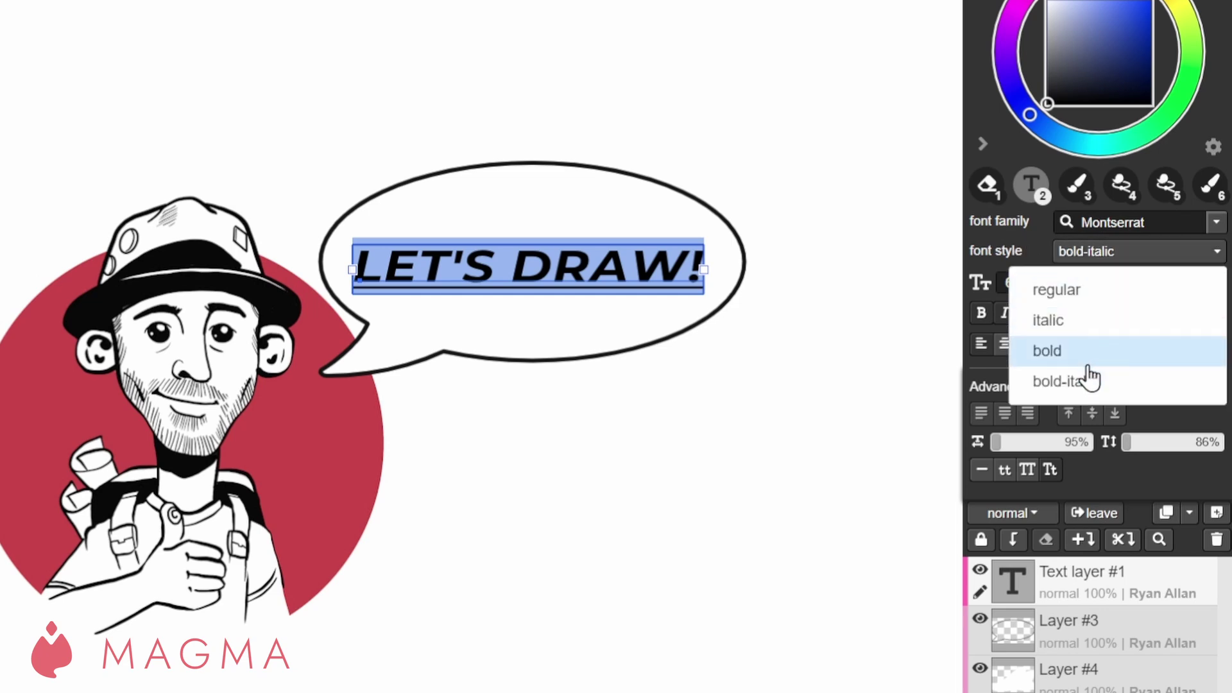
left_click(1088, 381)
left_click(1115, 255)
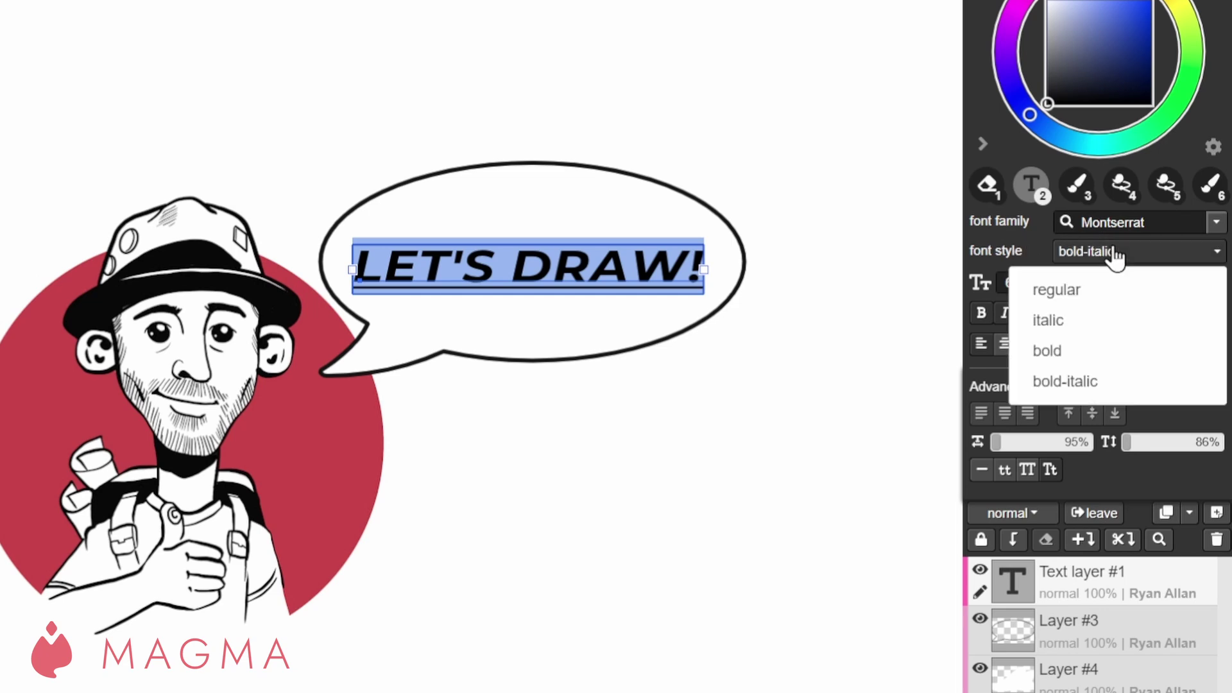
left_click(1111, 290)
left_click(1041, 283)
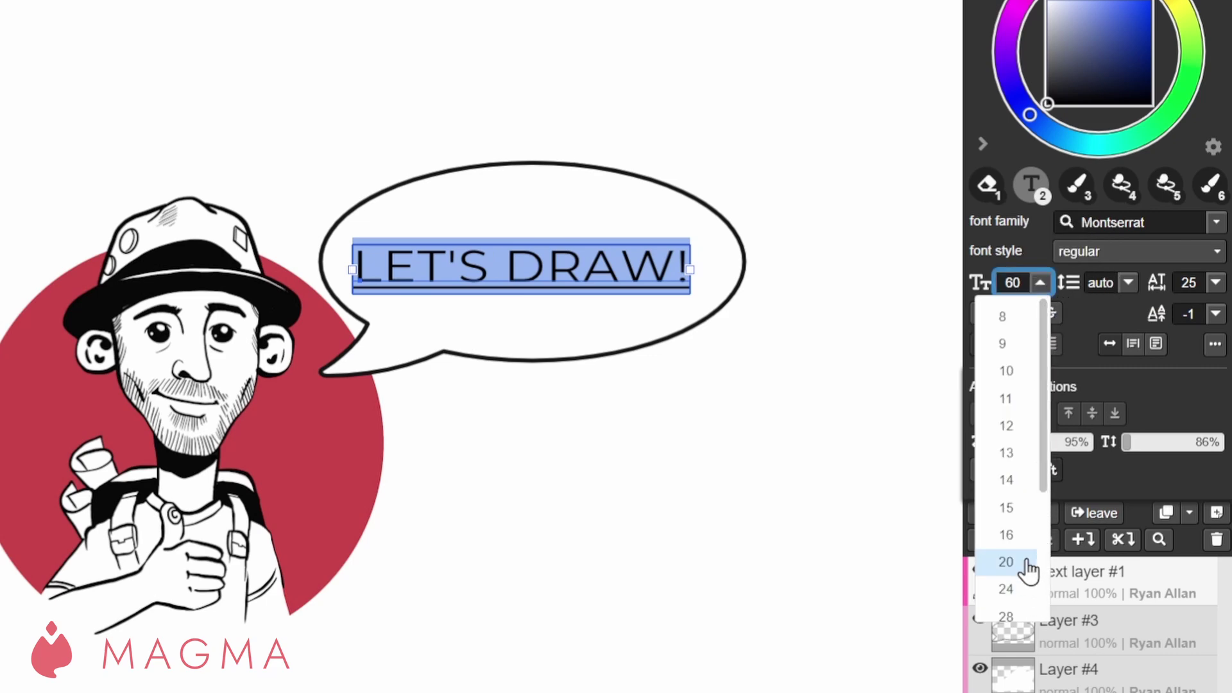
- Set the text to size 50, letter spacing 75 and baseline shift 0
left_click(1014, 283)
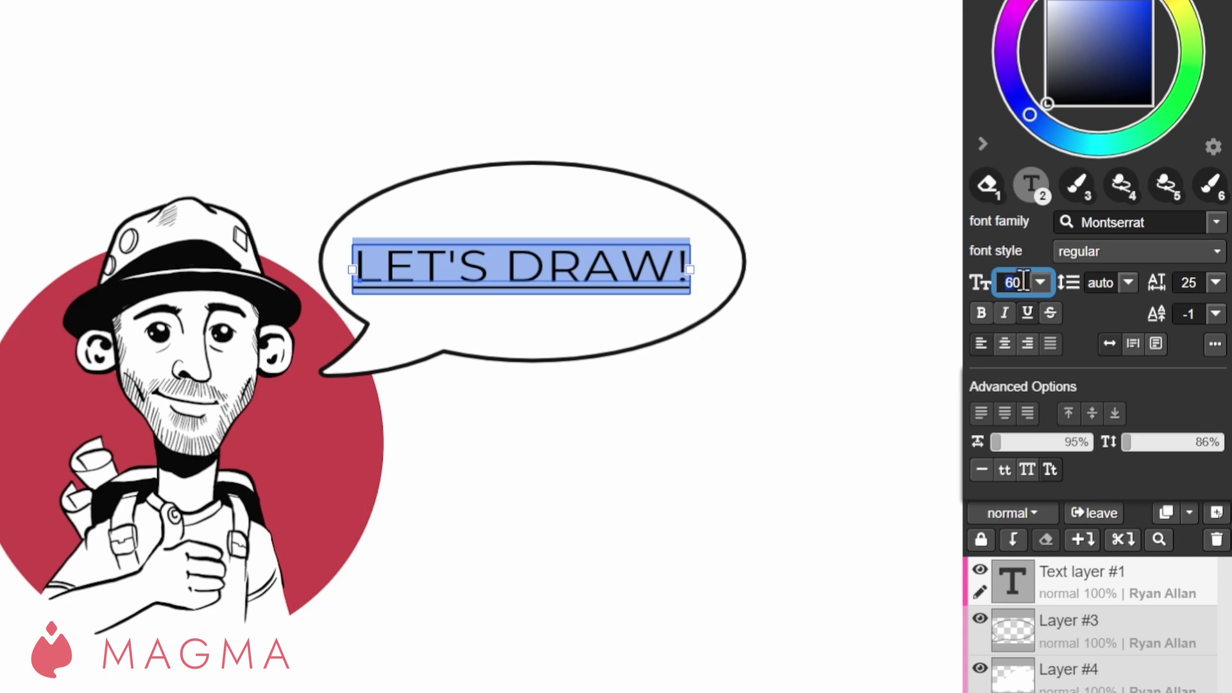
type("50")
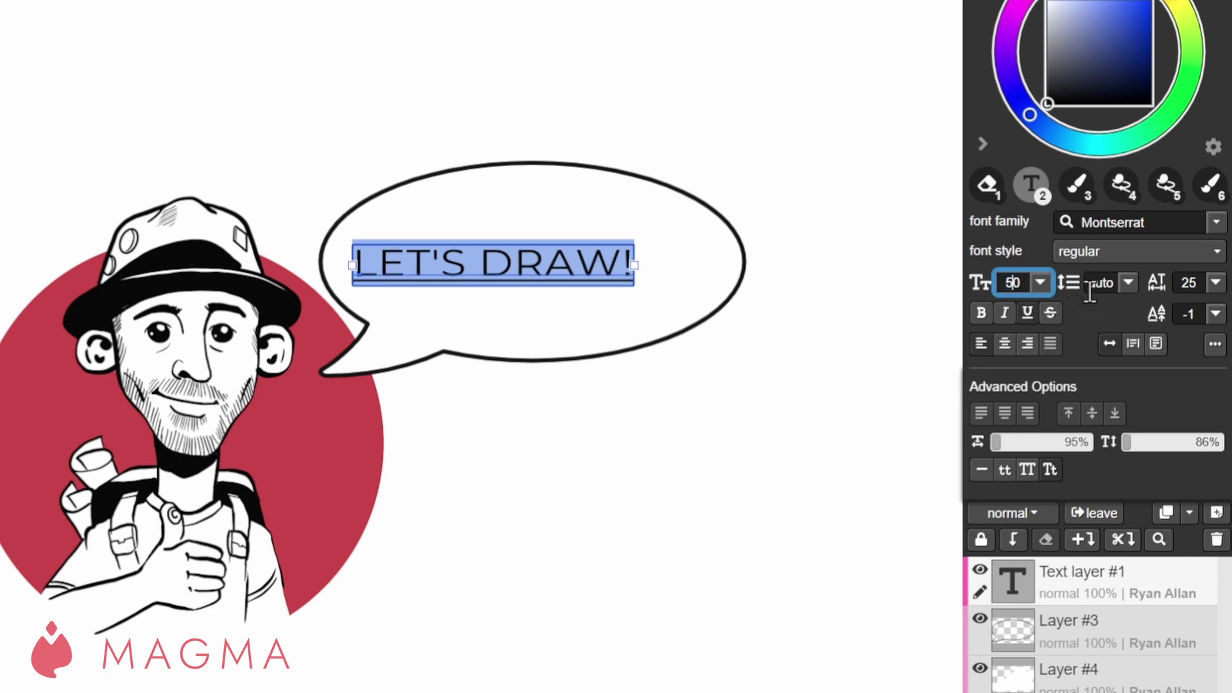
left_click(1128, 283)
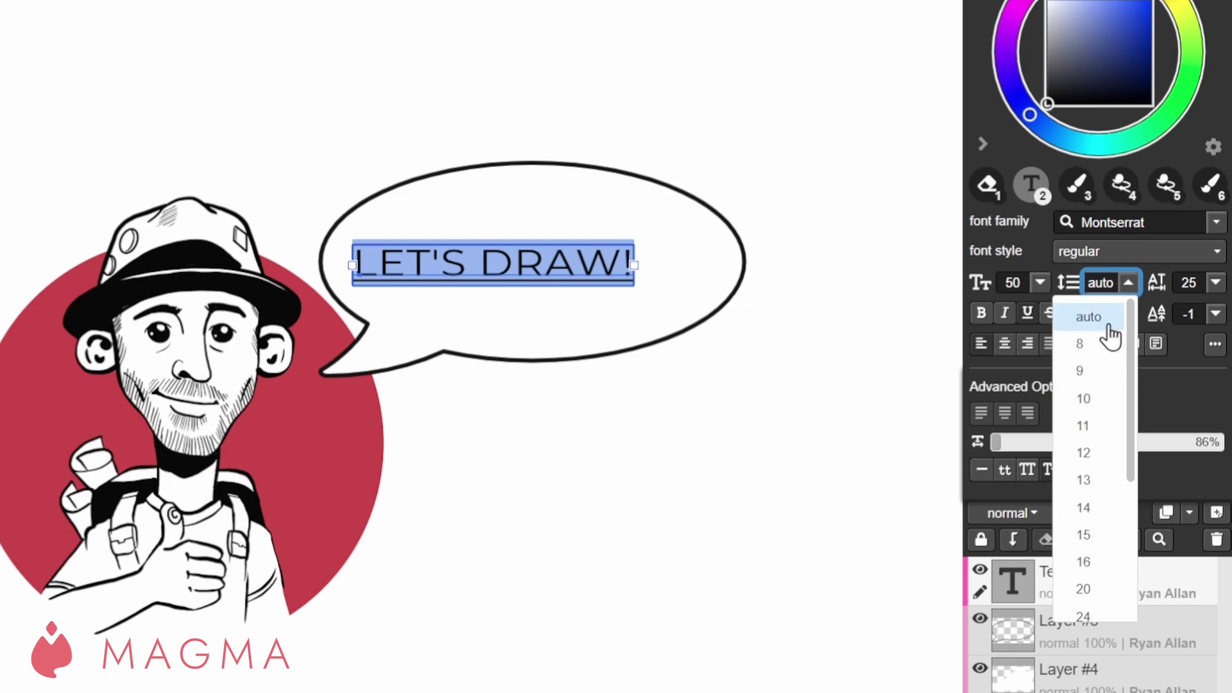
left_click(1217, 283)
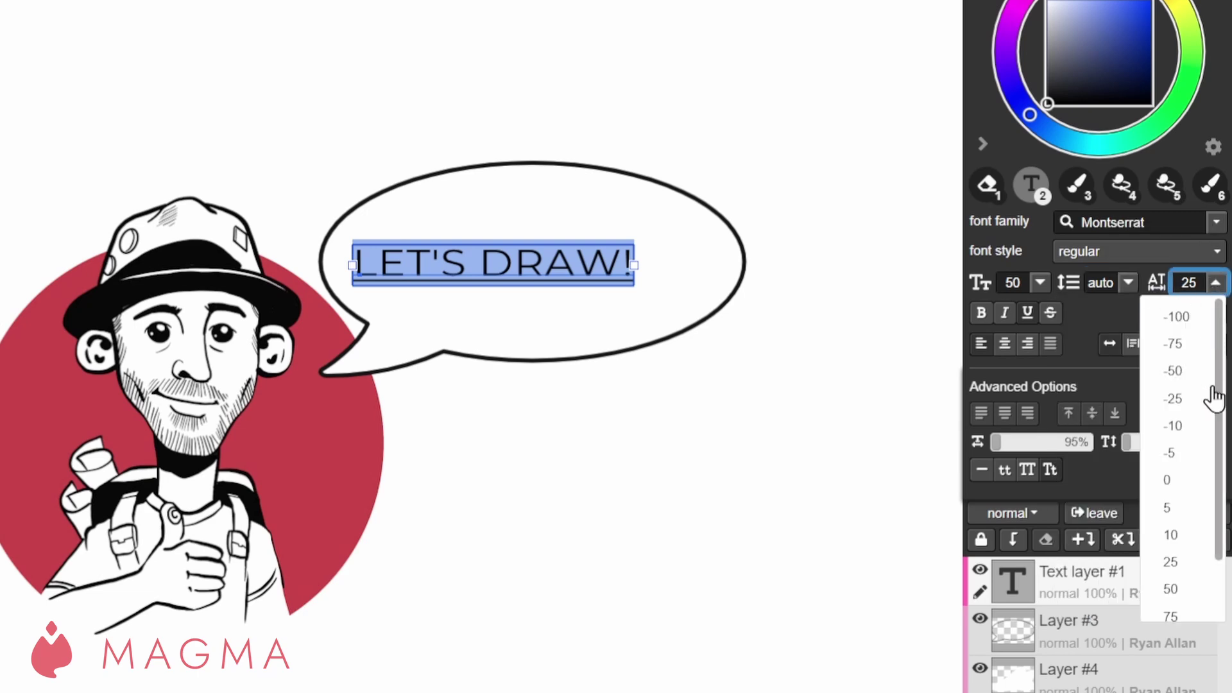
left_click(1188, 613)
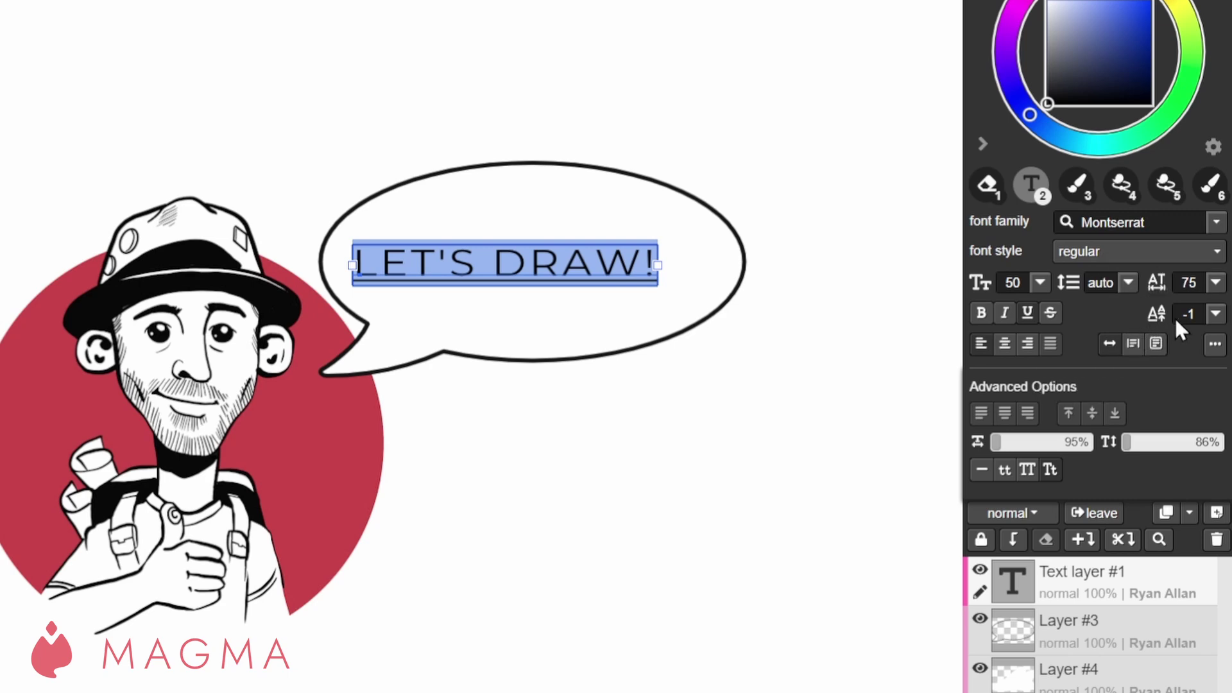
left_click(1215, 315)
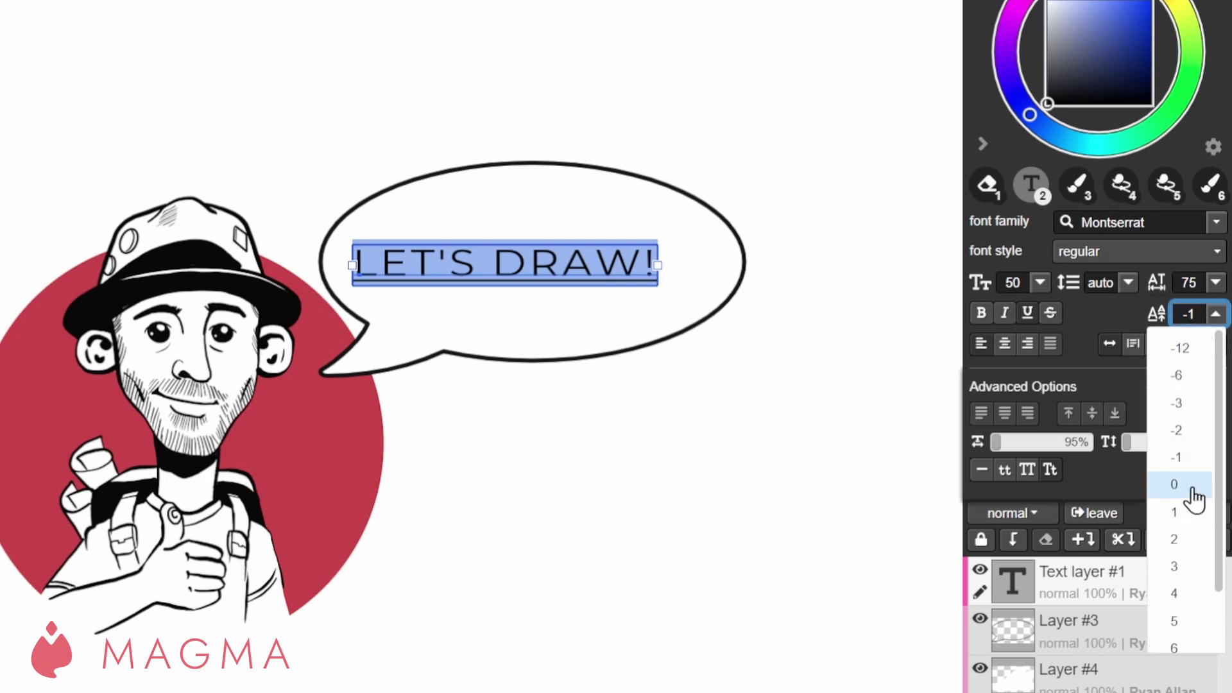
left_click(1176, 484)
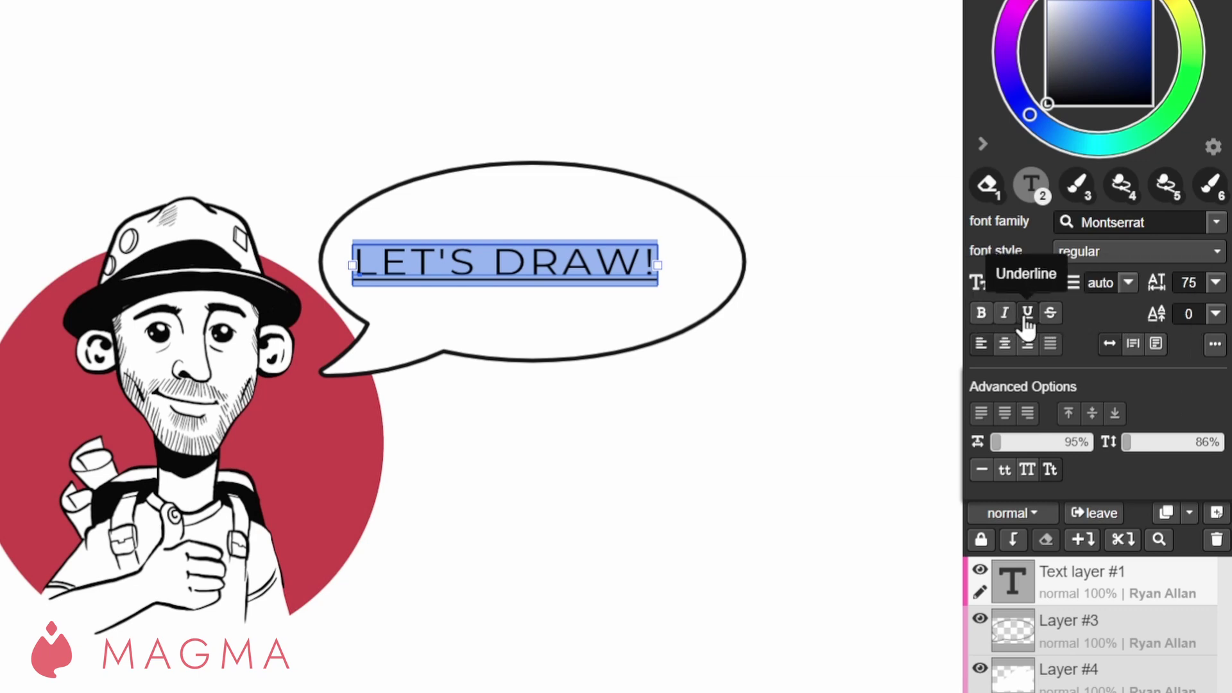
- Remove the strikethrough and leave the text left-aligned after trying center, right and justify
left_click(1050, 315)
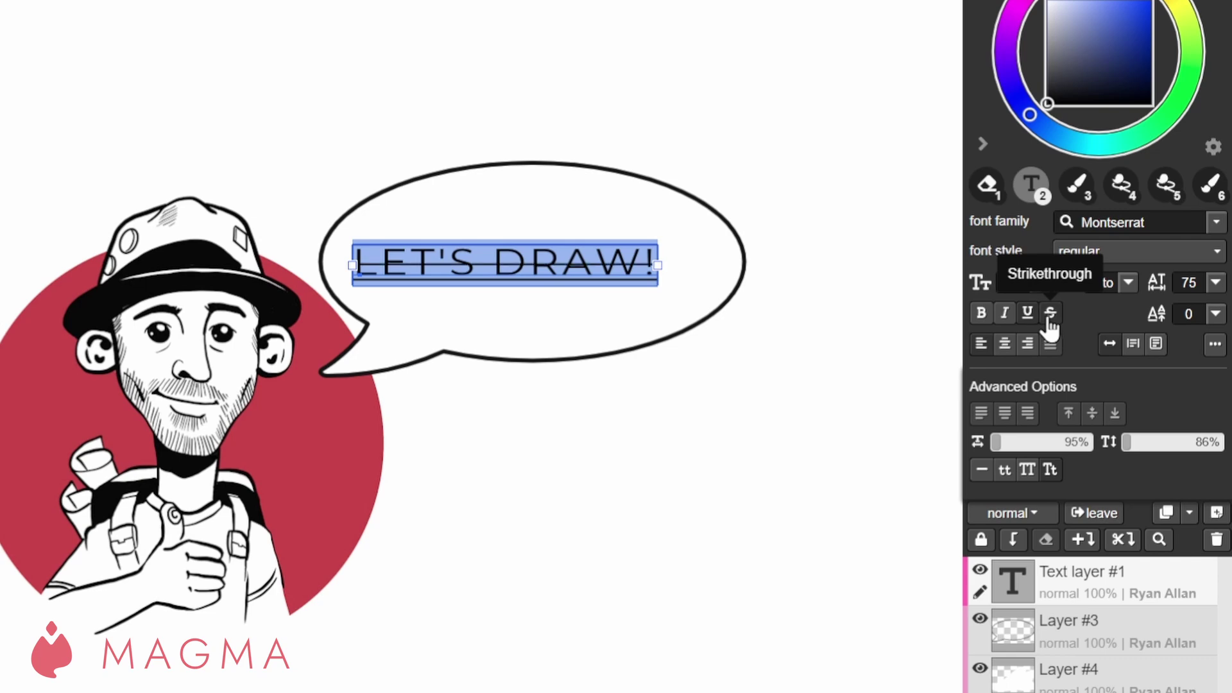
left_click(1050, 315)
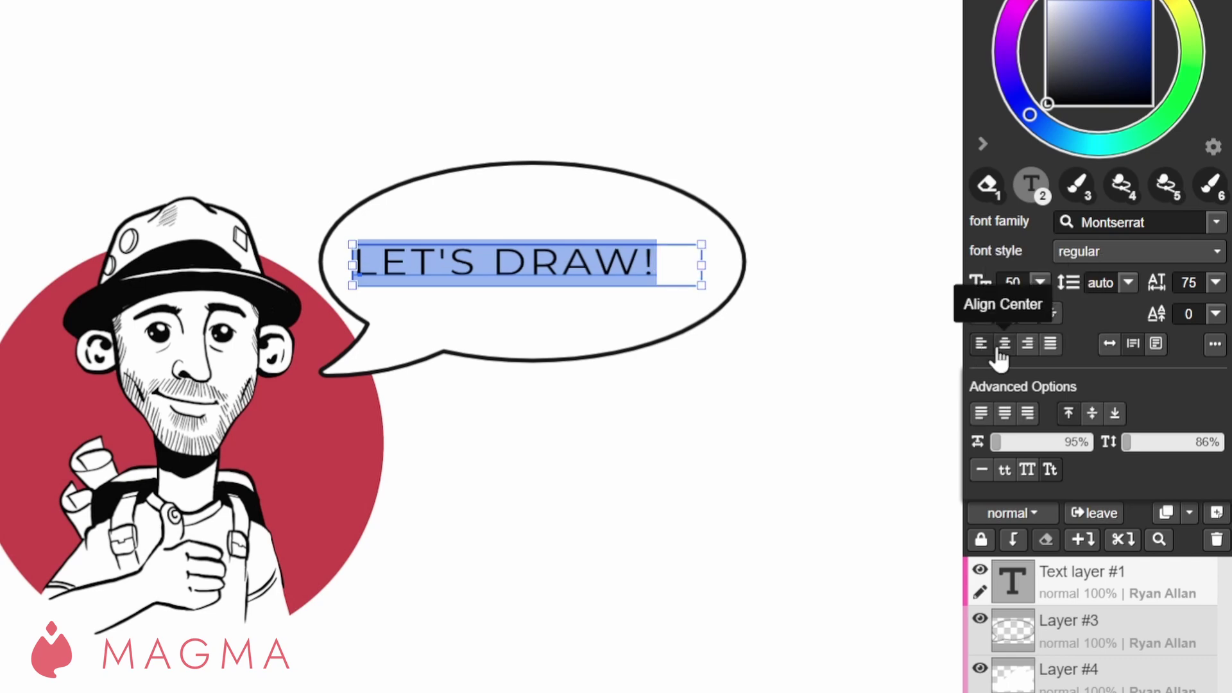
left_click(1000, 354)
left_click(1029, 358)
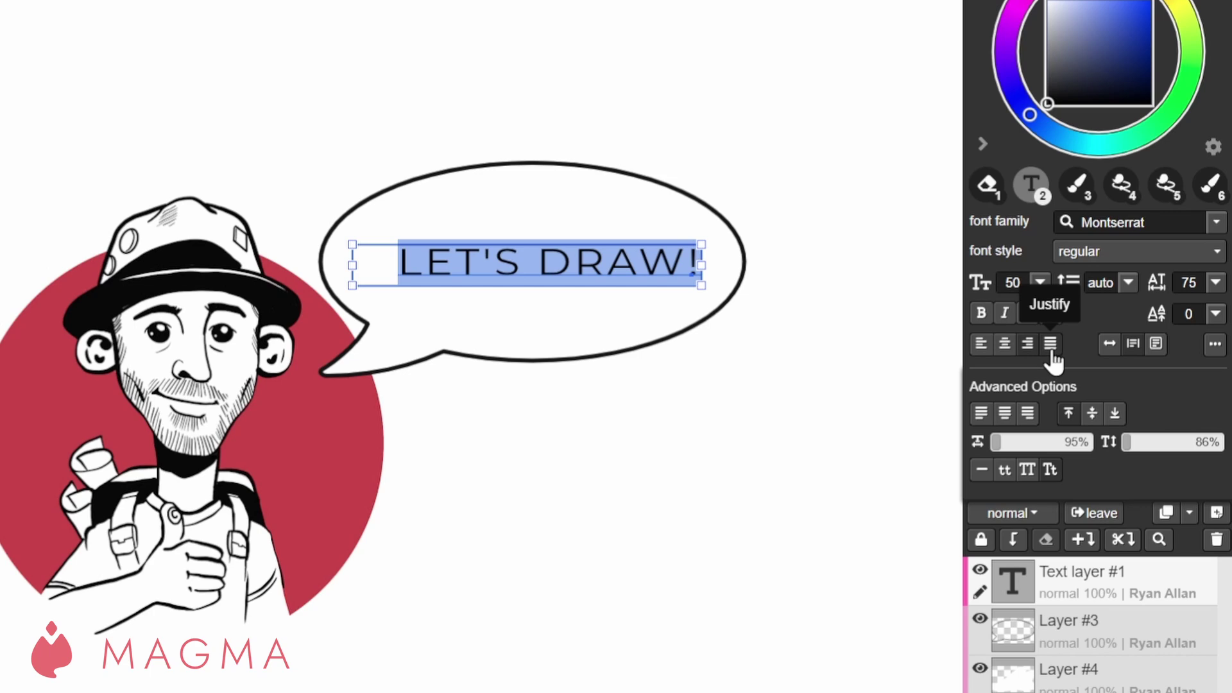
left_click(1051, 352)
left_click(1032, 358)
left_click(1004, 353)
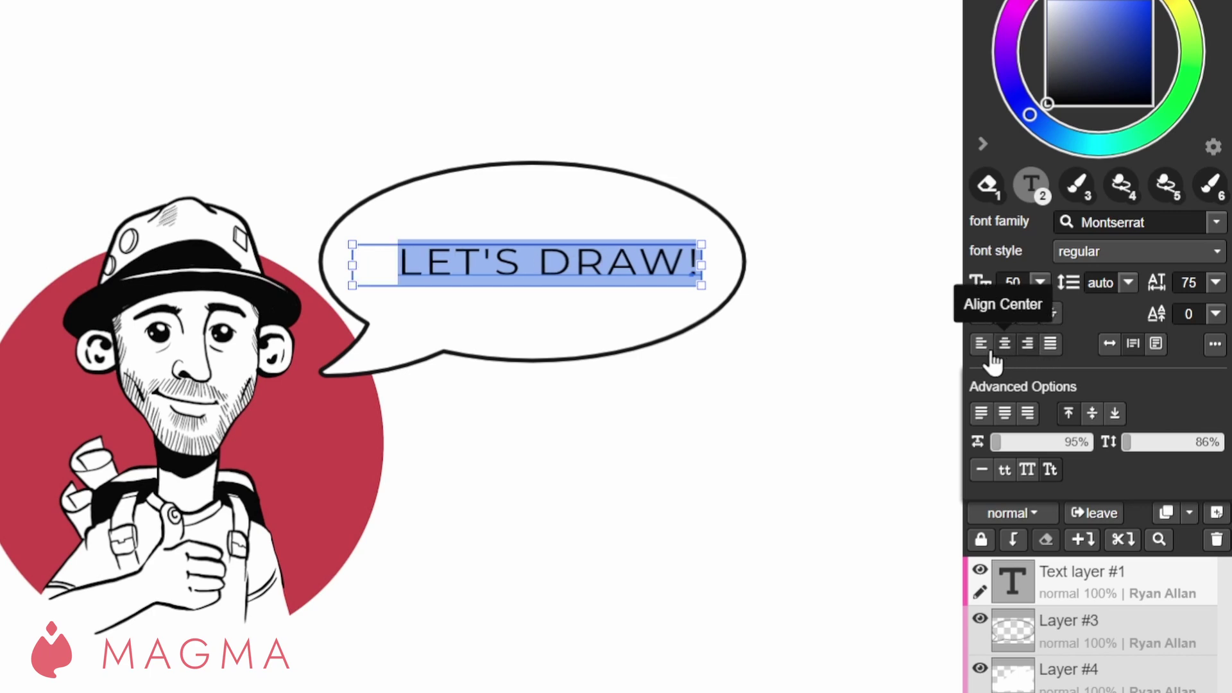
left_click(982, 353)
left_click(1214, 350)
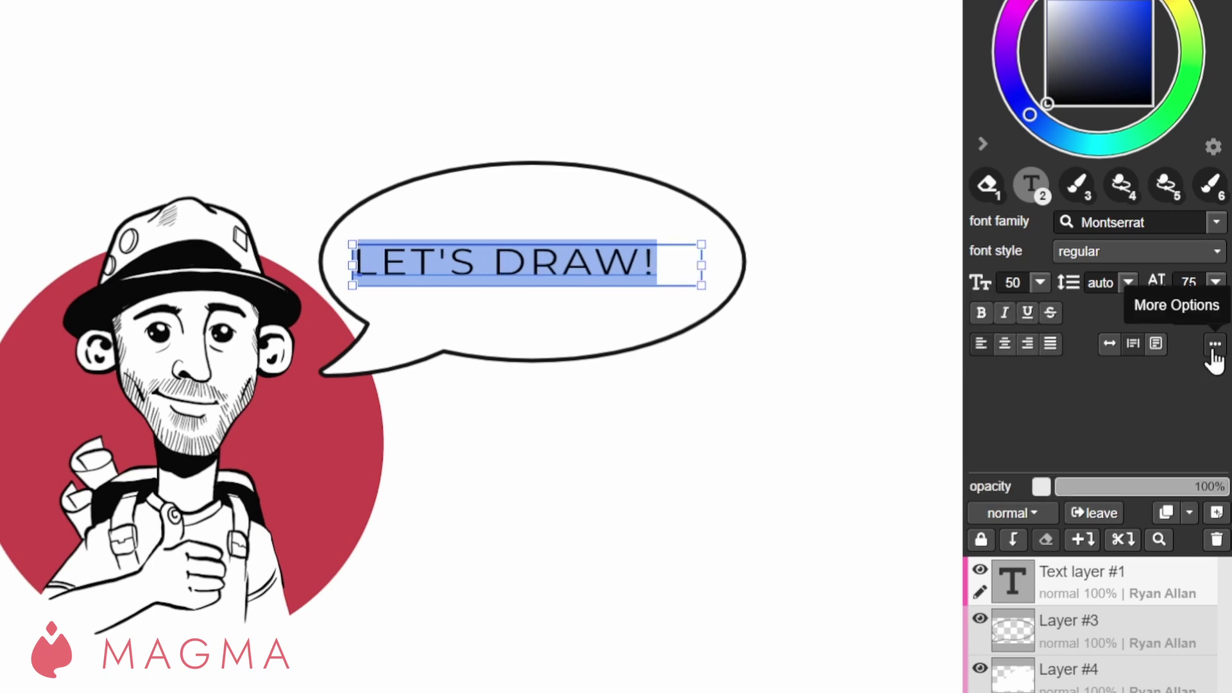
left_click(1214, 350)
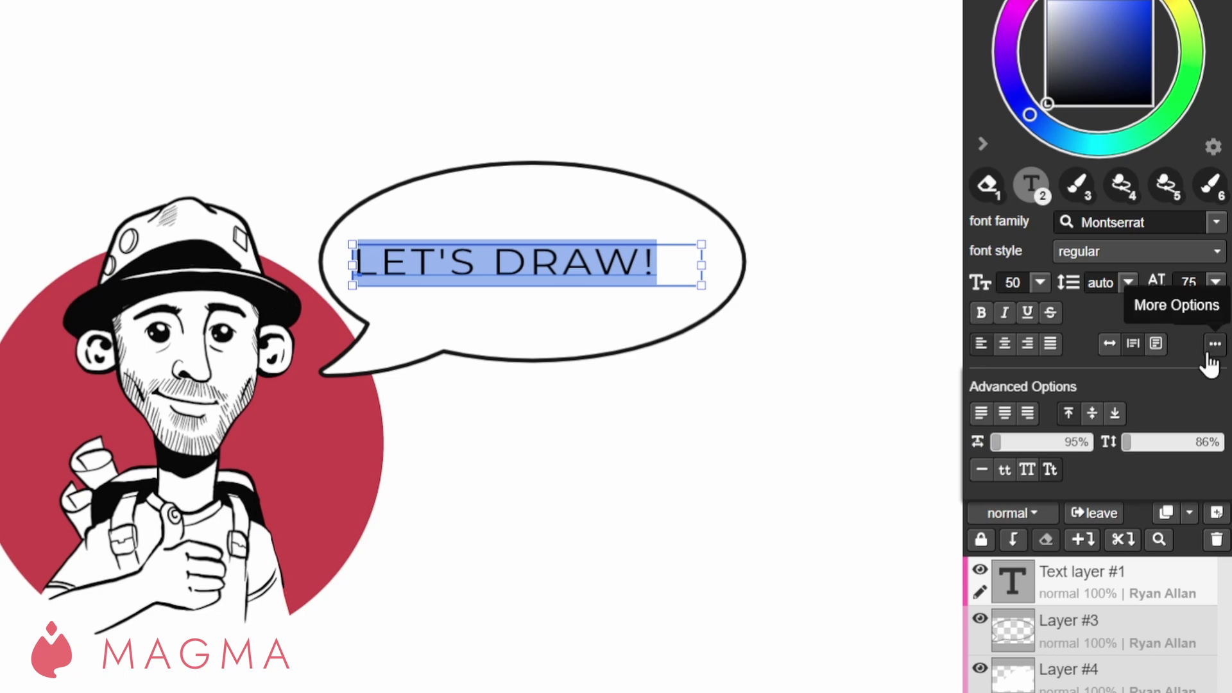
- Give the text box a fixed size after trying auto-width and auto-height, keeping LET'S DRAW! left-aligned
left_click(1108, 350)
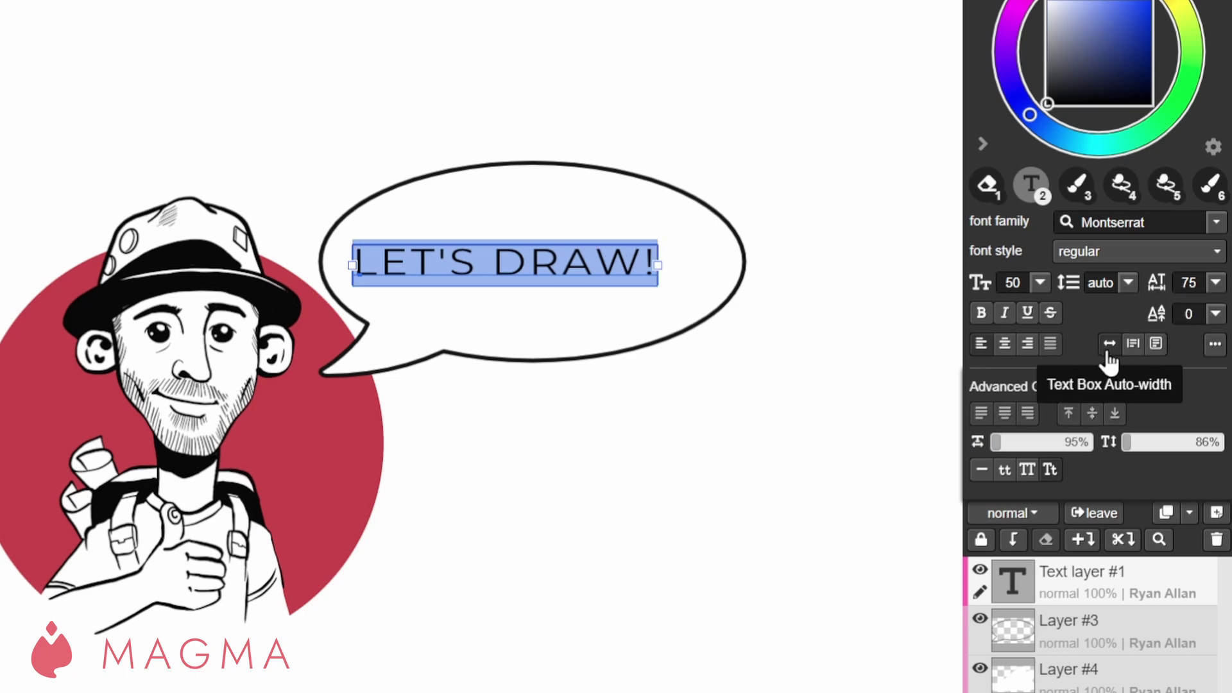
left_click(1133, 349)
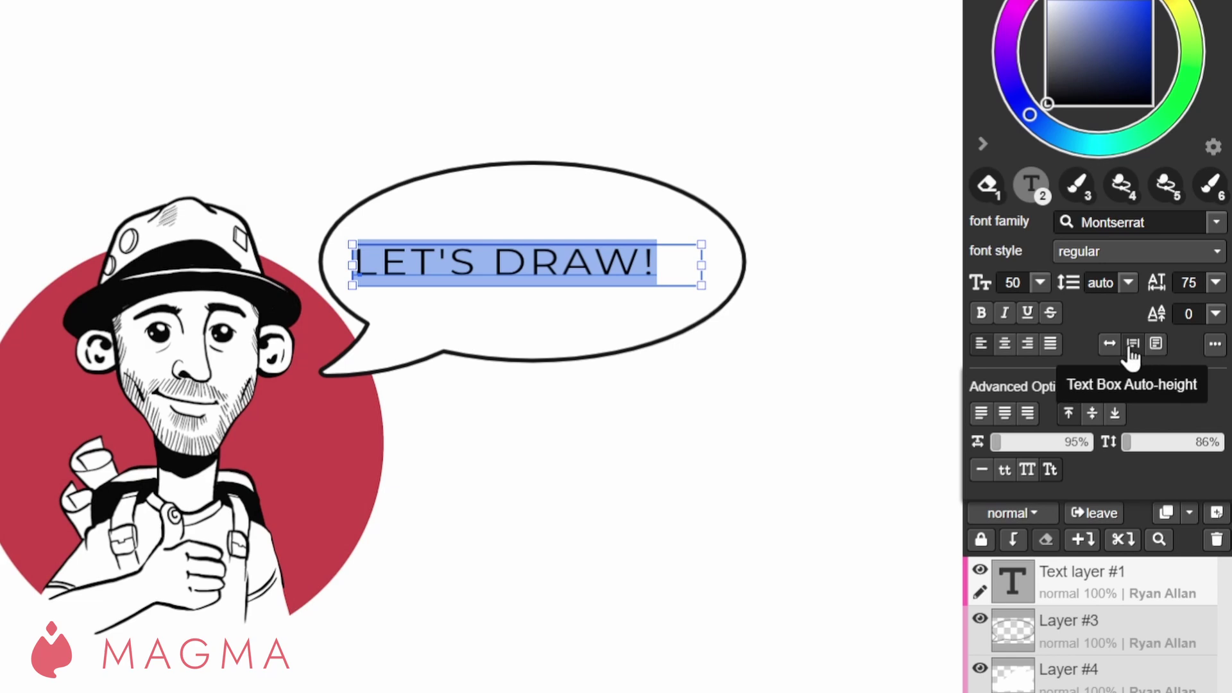
left_click(1155, 349)
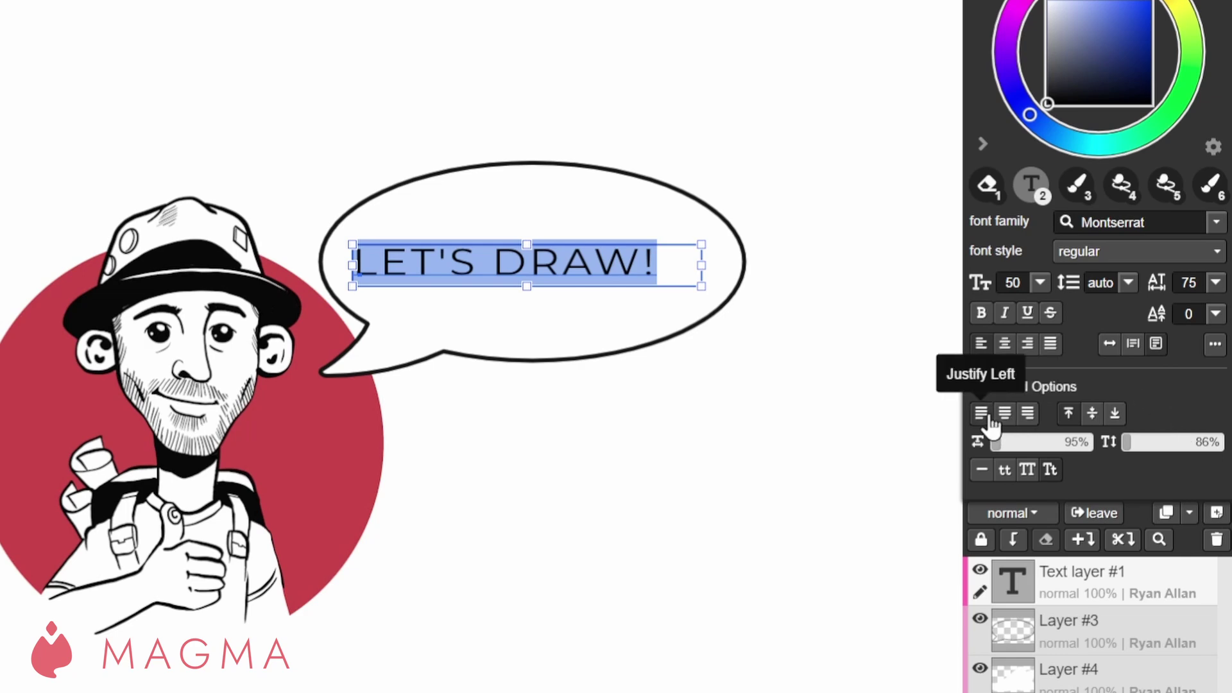
left_click(1026, 418)
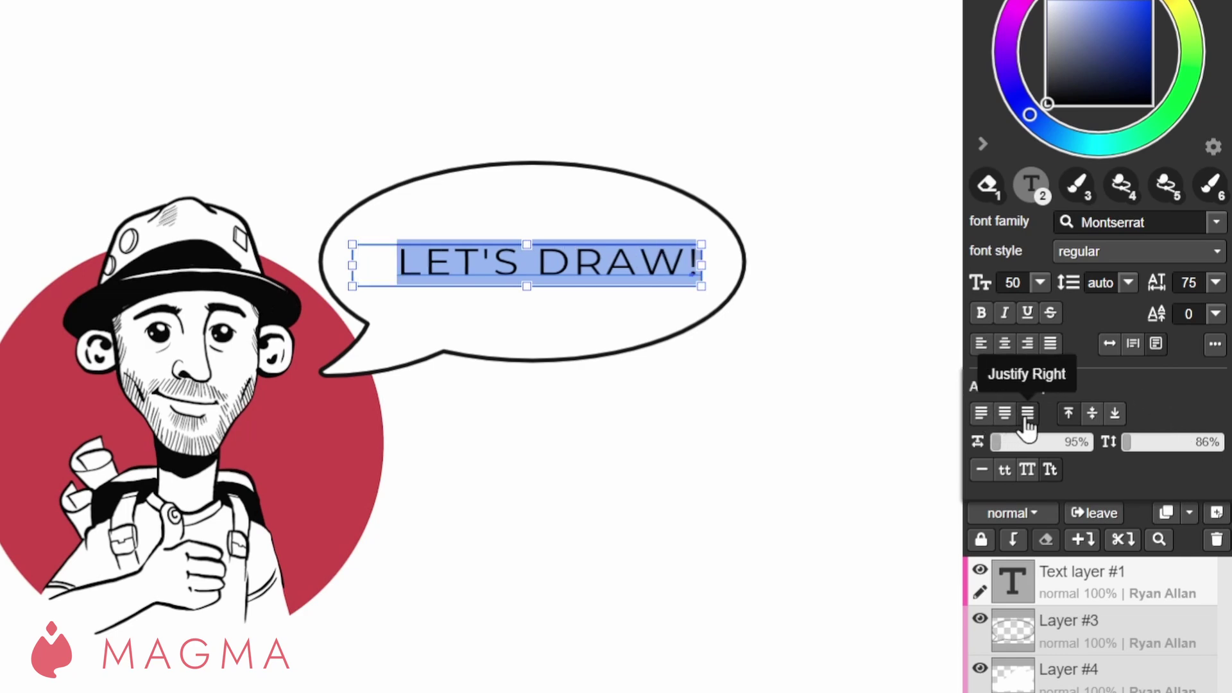
left_click(981, 417)
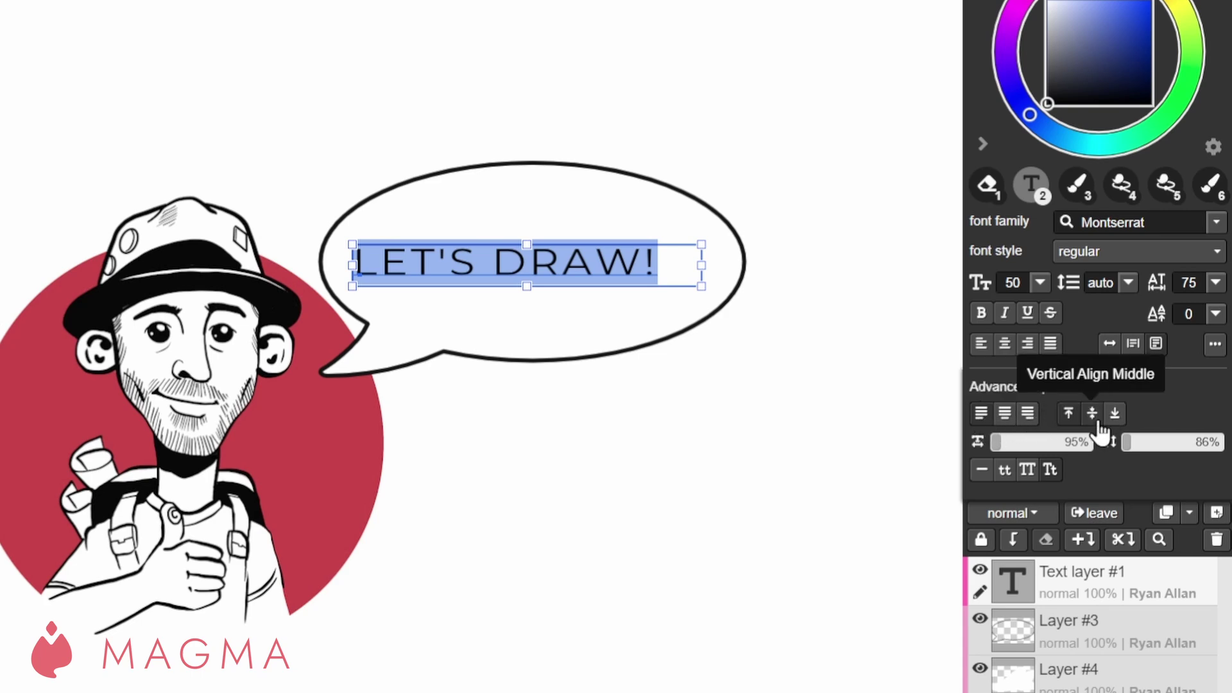
- Stretch the text box taller and top-align the text after testing middle and bottom
left_click_drag(526, 286, 530, 331)
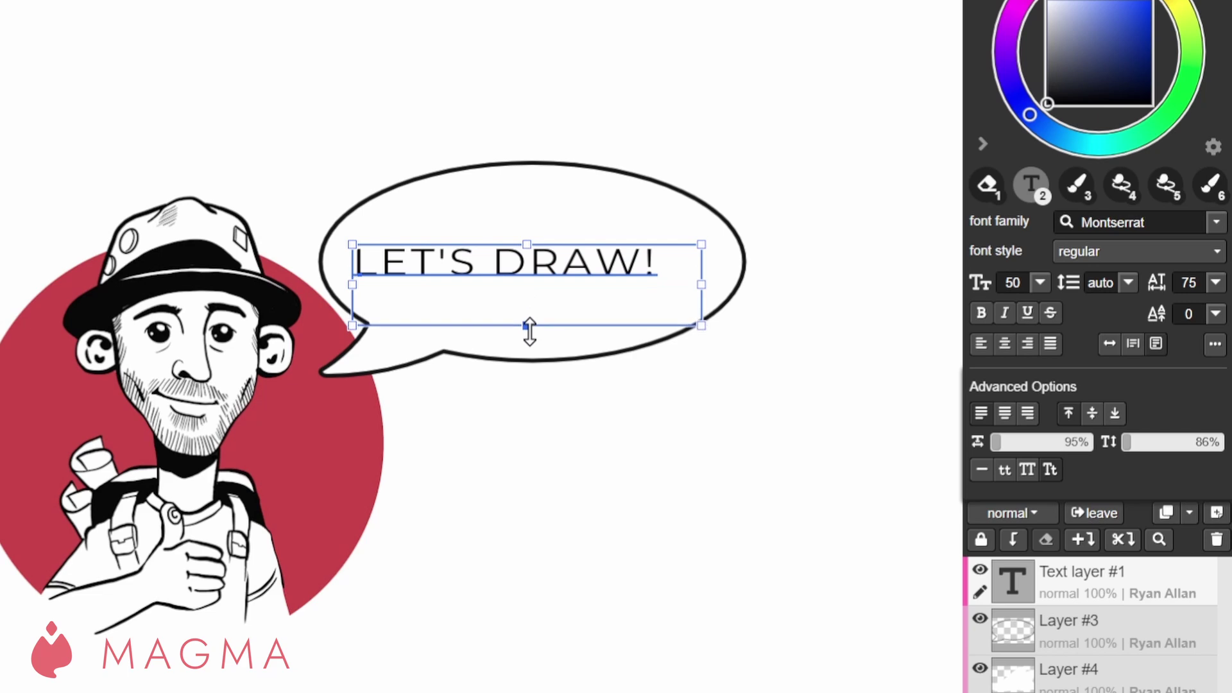
left_click(522, 253)
left_click(527, 245)
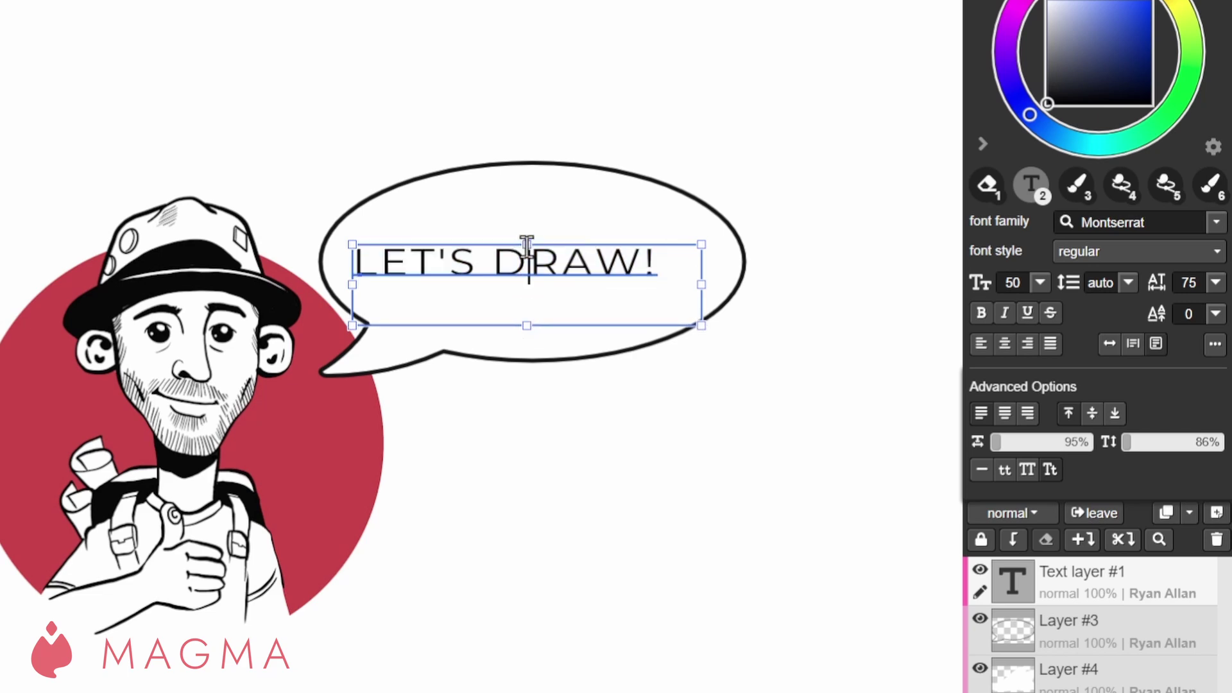
left_click(1093, 415)
left_click(1115, 413)
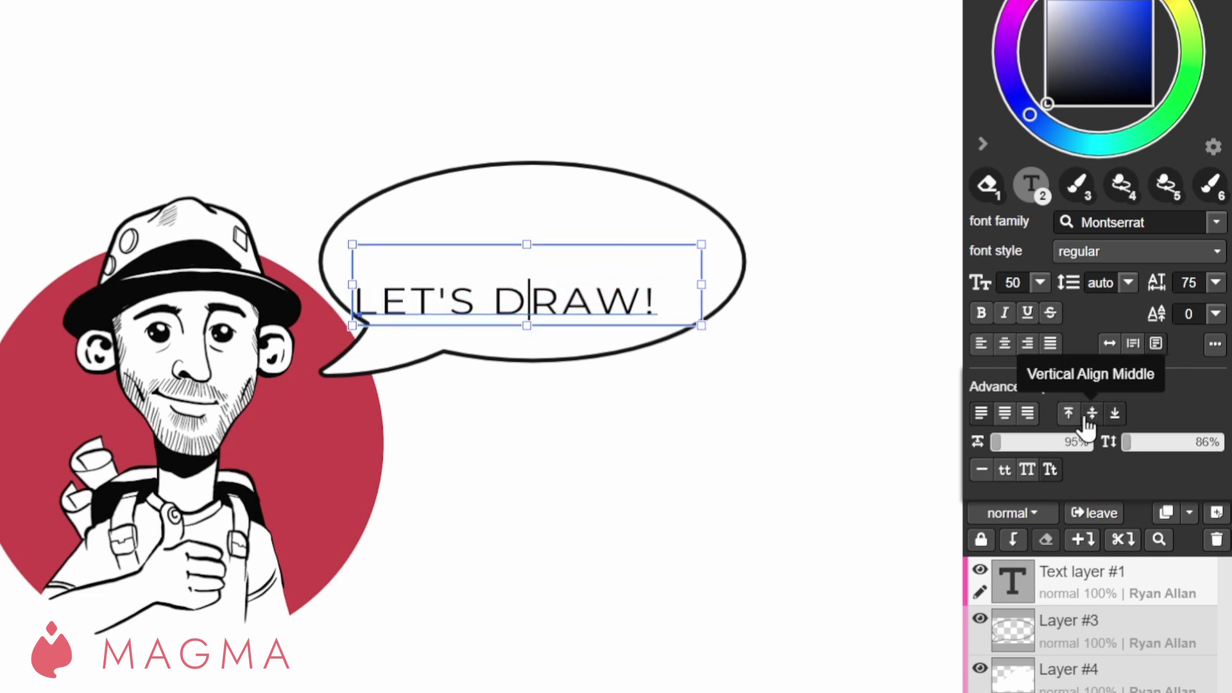
left_click(1069, 414)
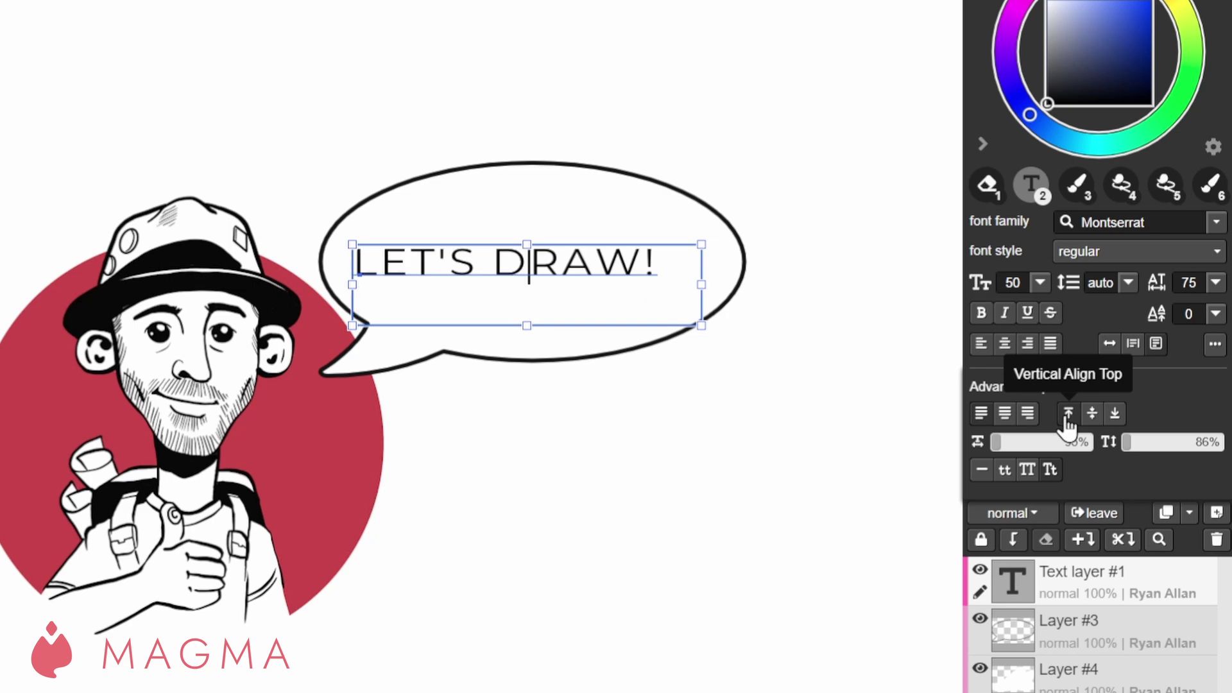
triple_click(613, 281)
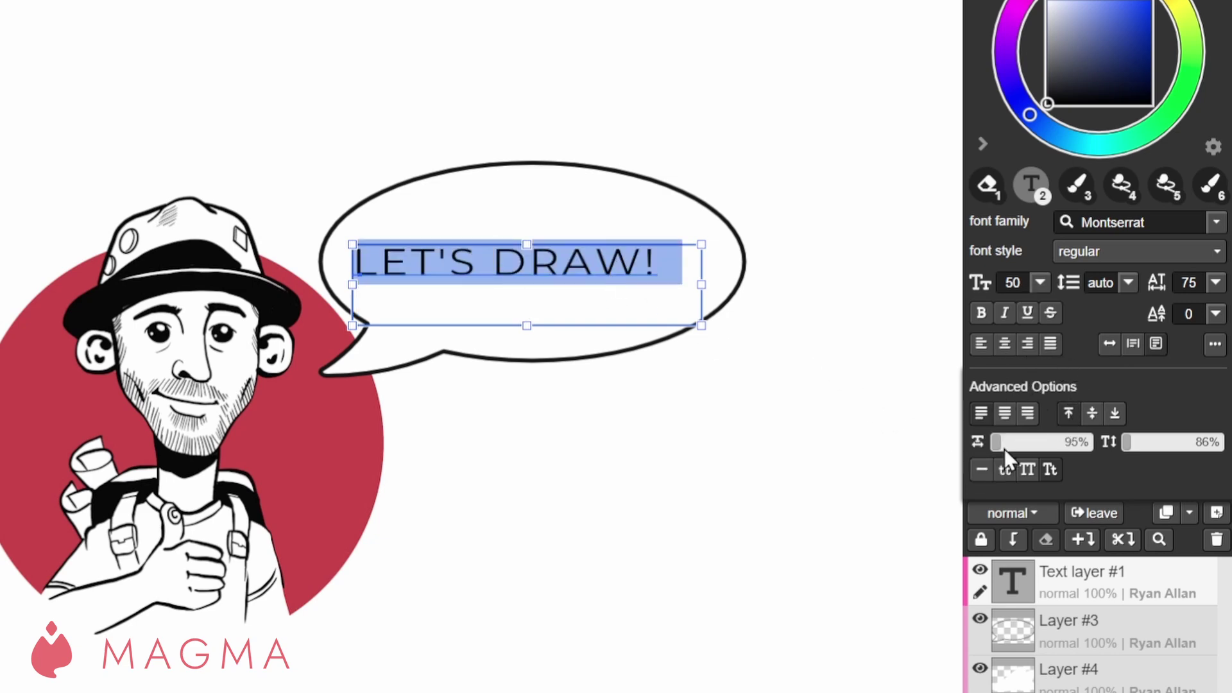
- Switch the text to lowercase so it reads 'let's draw!'
mouse_move(1004, 448)
left_mouse_down()
mouse_move(1022, 449)
mouse_move(999, 448)
left_mouse_up()
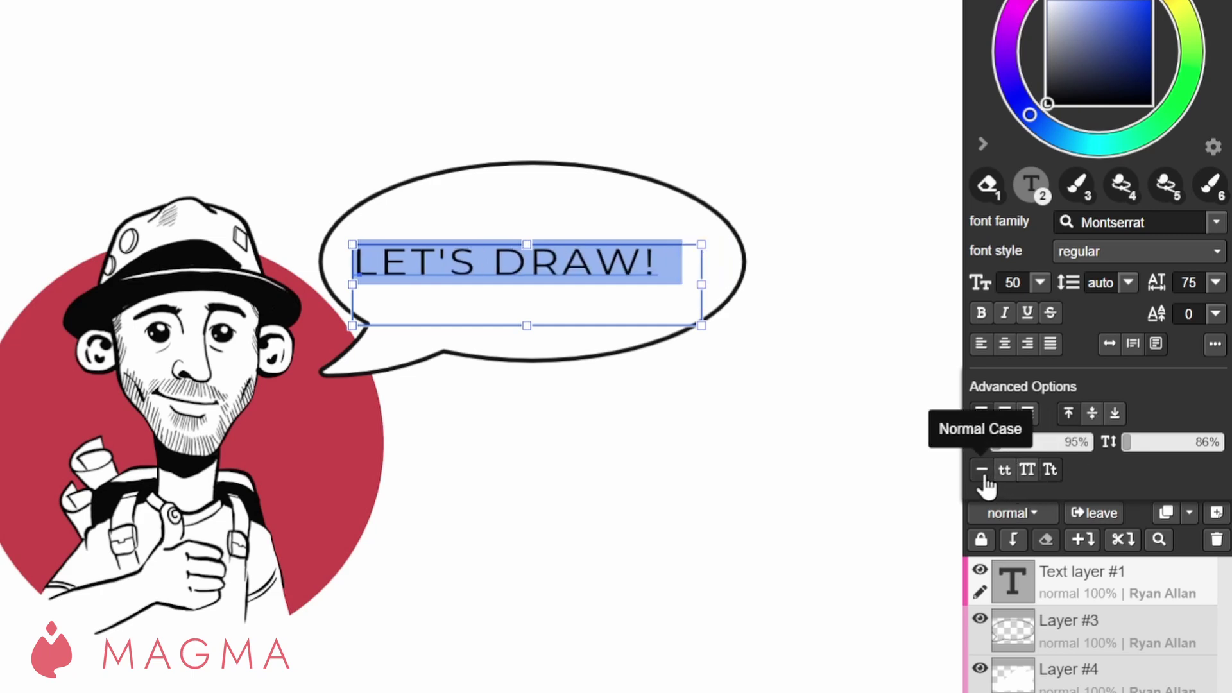
left_click(1005, 478)
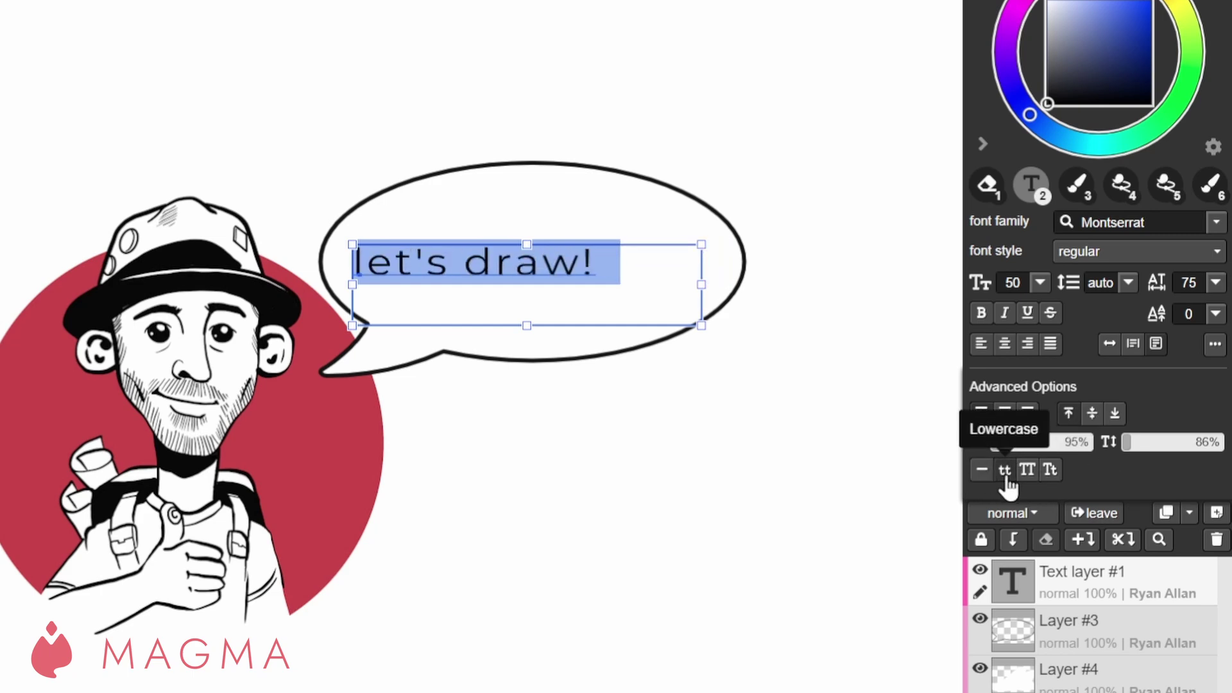
left_click(1027, 480)
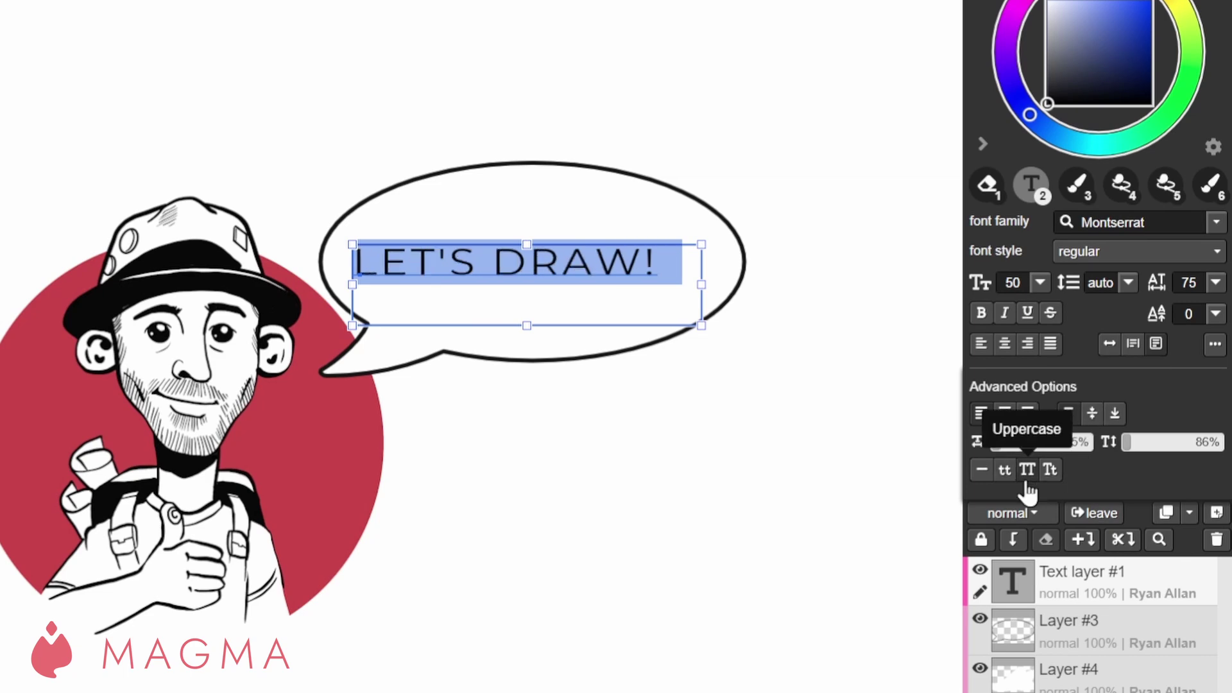
left_click(1005, 480)
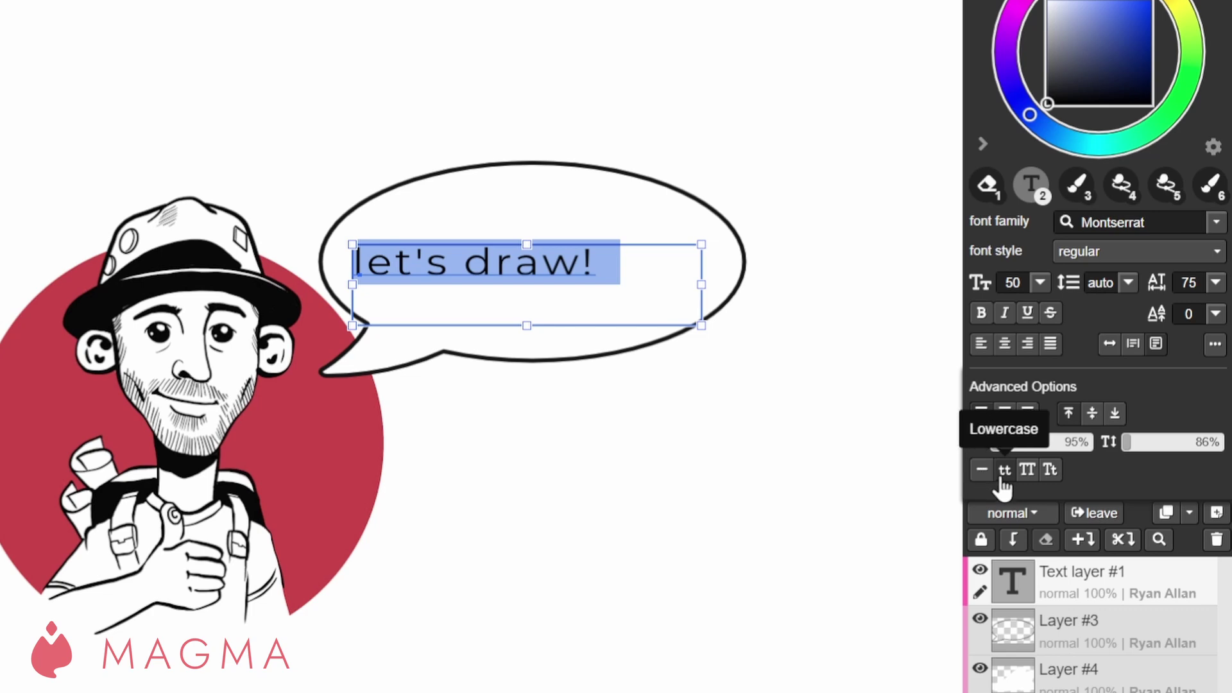
- Rasterize the text layer from its context menu, then undo to keep it editable
right_click(1092, 576)
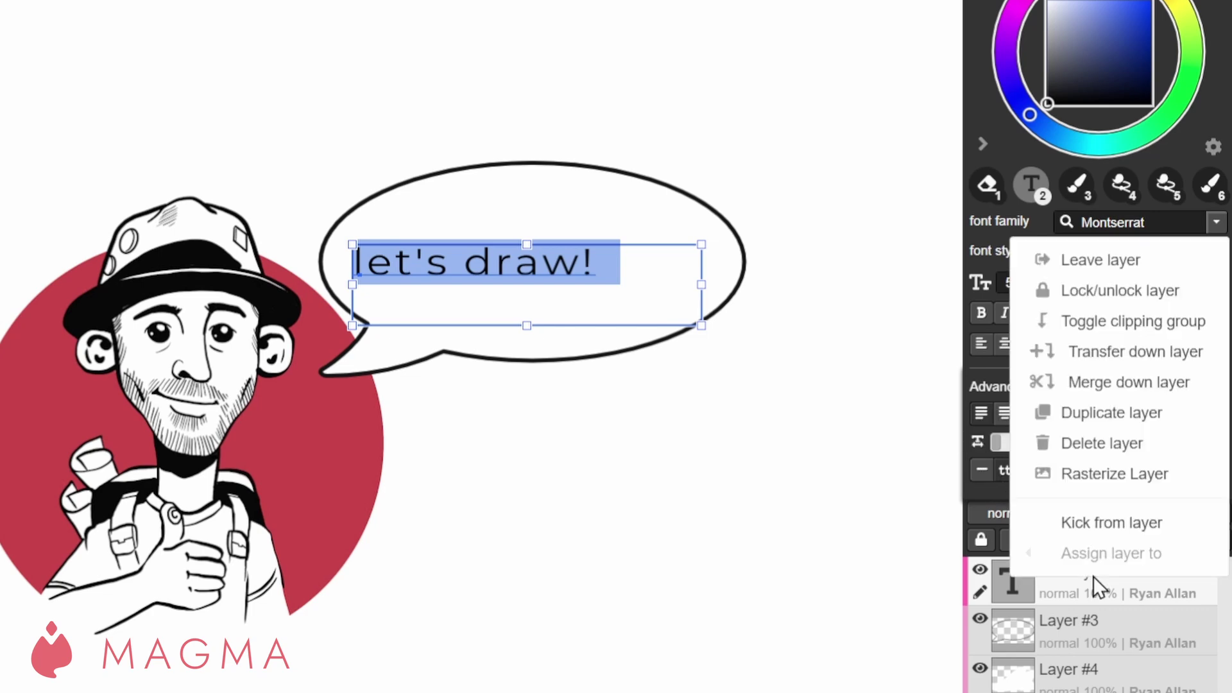
left_click(1124, 482)
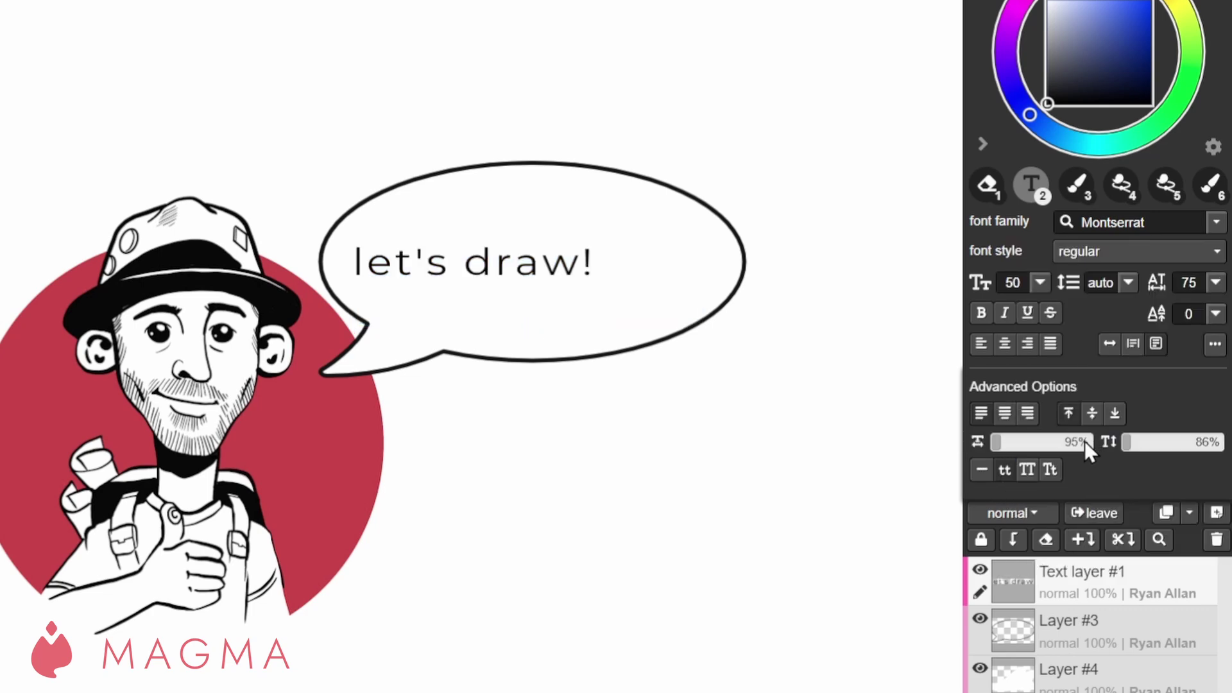
key("ctrl+z")
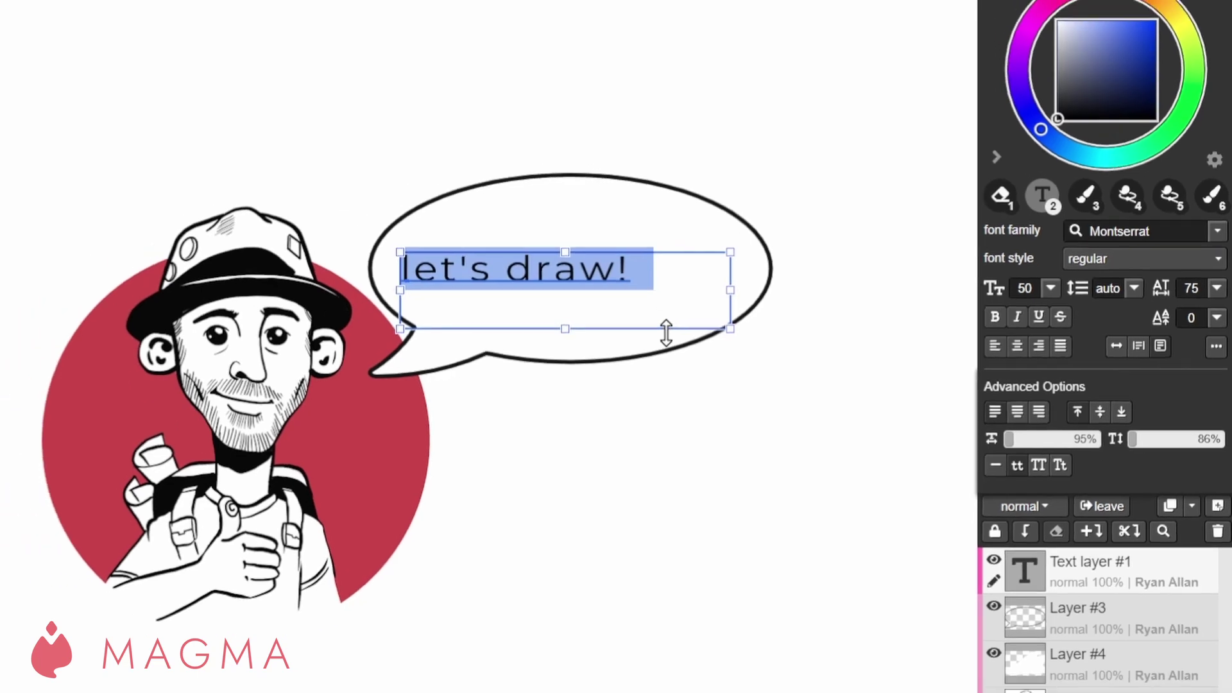
- Paint on the text layer with the Brush (B) to raise the 'Rasterize text layer?' prompt
key("b")
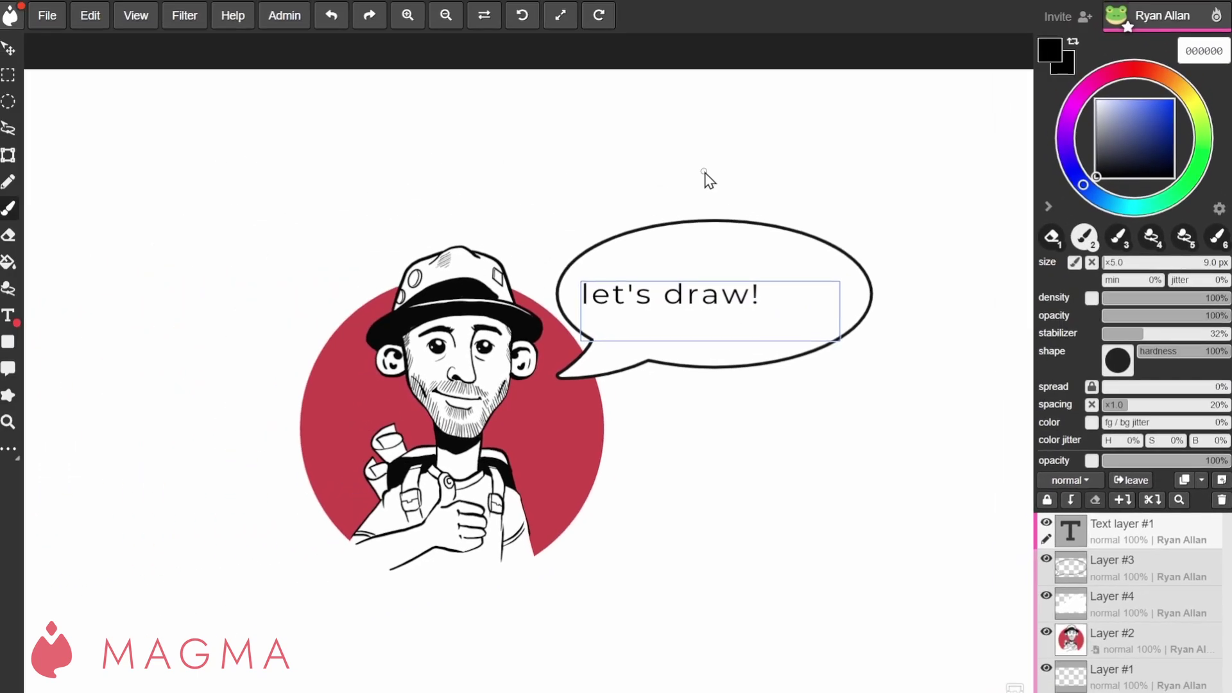
left_click(593, 107)
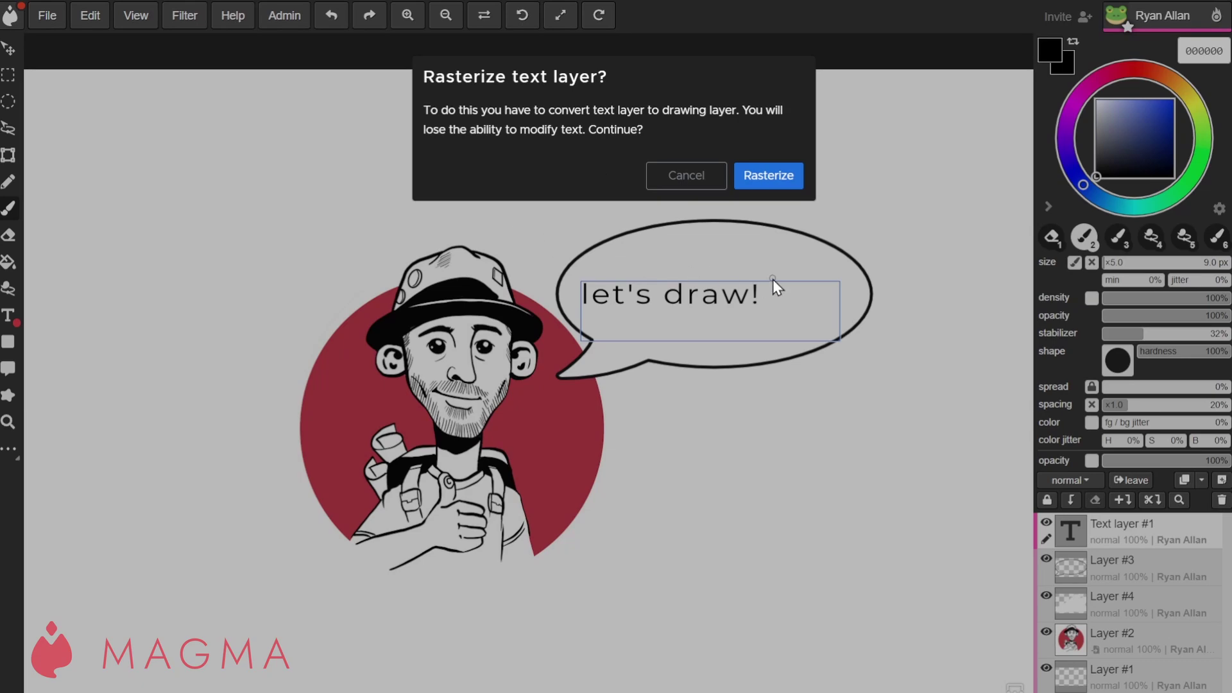